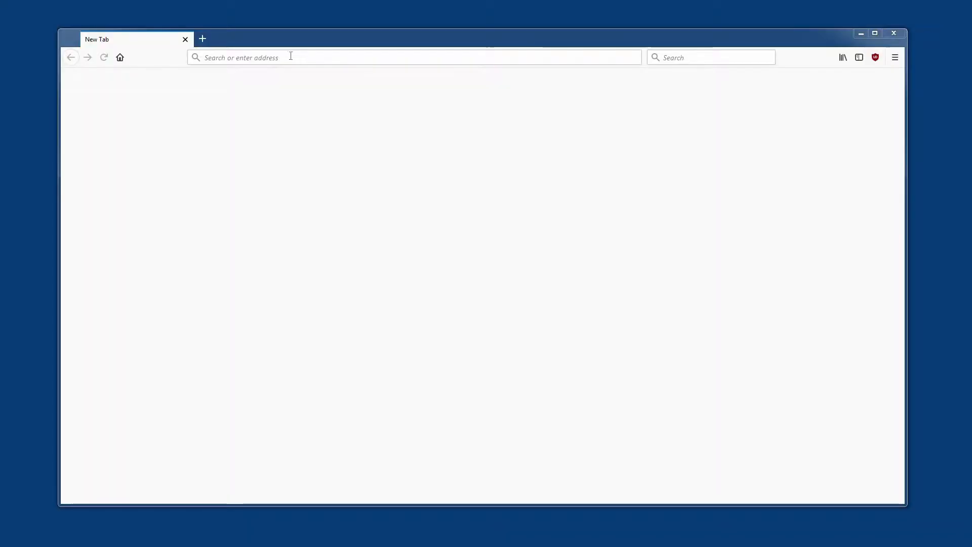
type("www")
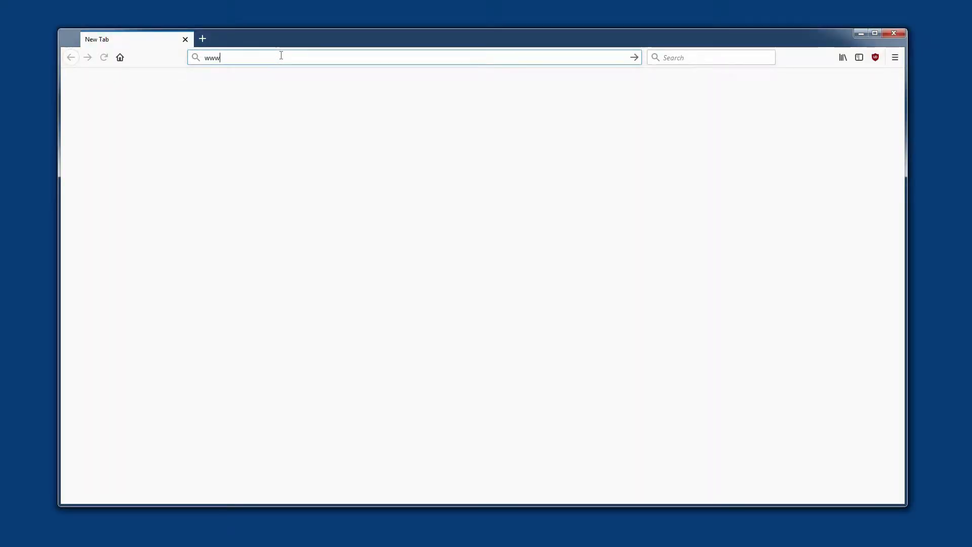
type(".kali.org")
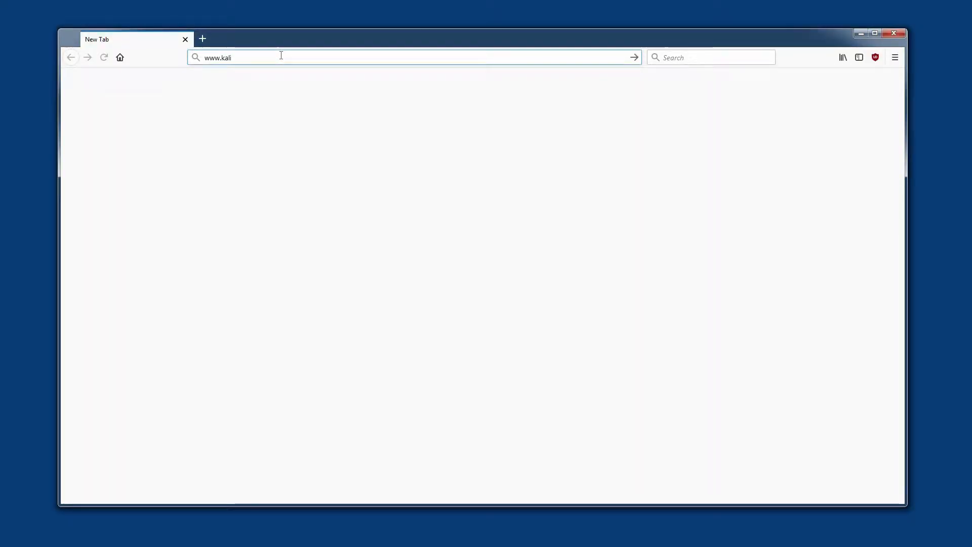
key("Return")
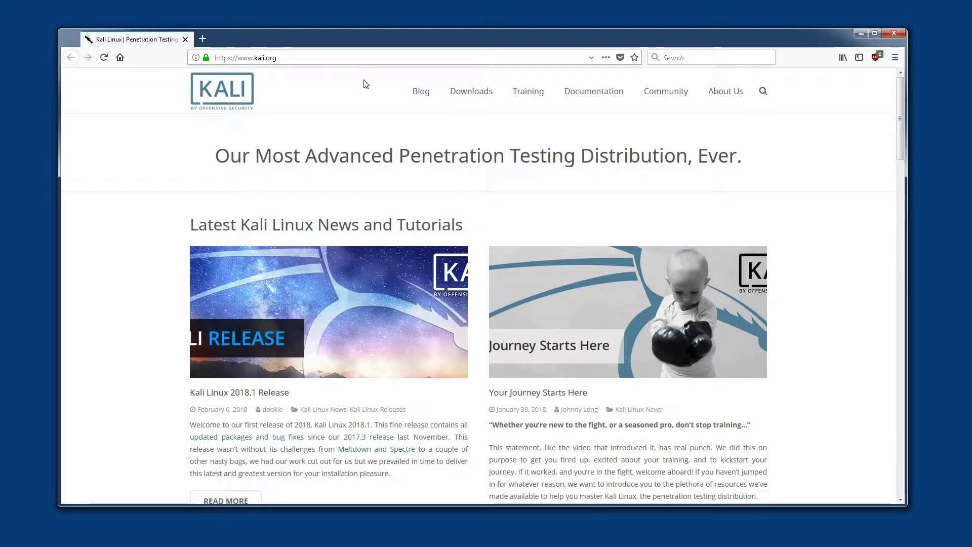
mouse_move(476, 94)
left_click(473, 115)
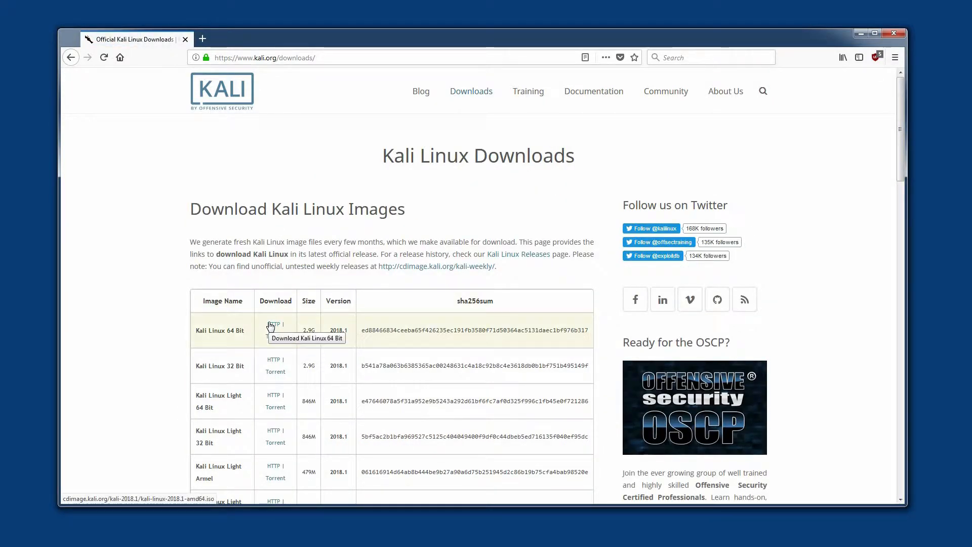
Download the Kali Linux 64 Bit image over HTTP and save kali-linux-2018.1-amd64.iso to disk
left_click(270, 325)
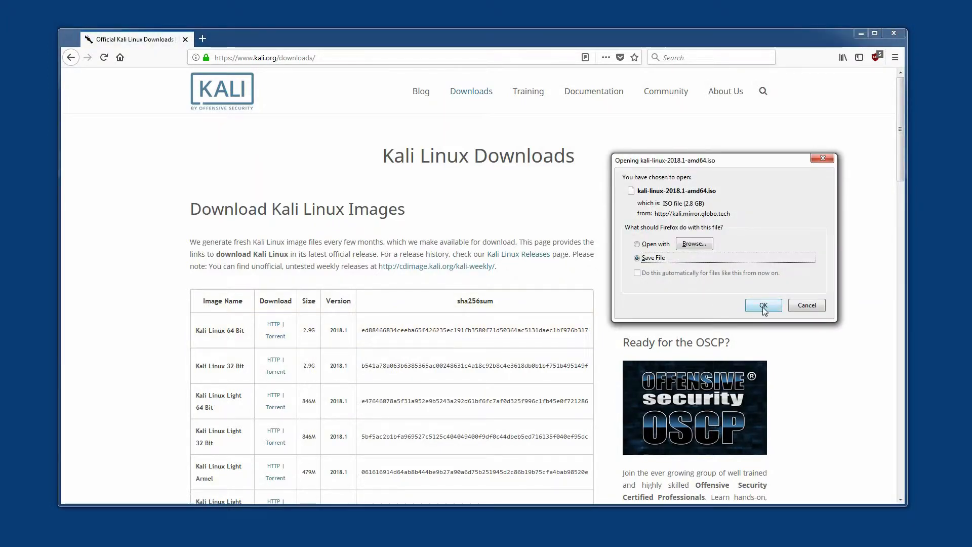
left_click(764, 305)
left_click(826, 59)
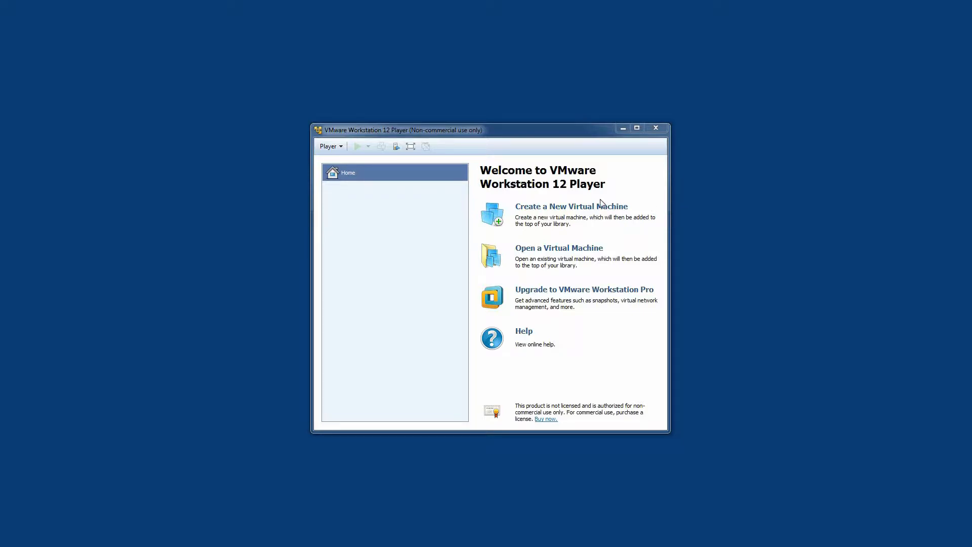
In VMware Workstation 12 Player, start a new virtual machine using kali-linux-2018.1-amd64.iso from D:\Downloads as the installer disc image
left_click(551, 210)
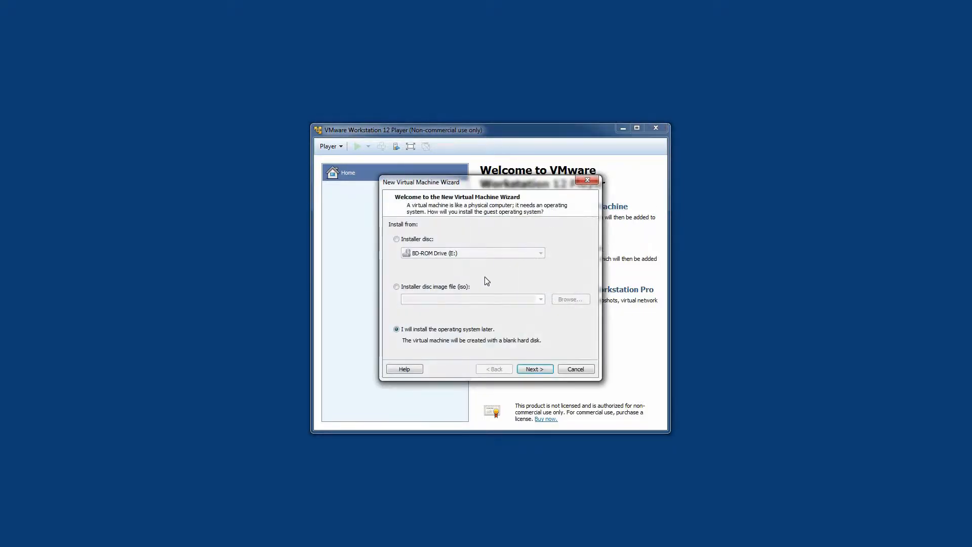
left_click(452, 288)
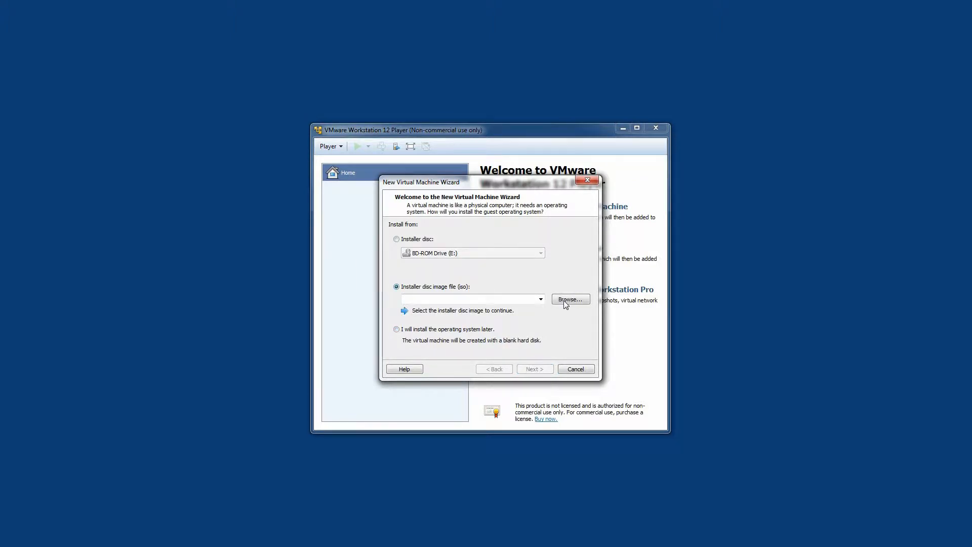
left_click(567, 300)
left_click(508, 285)
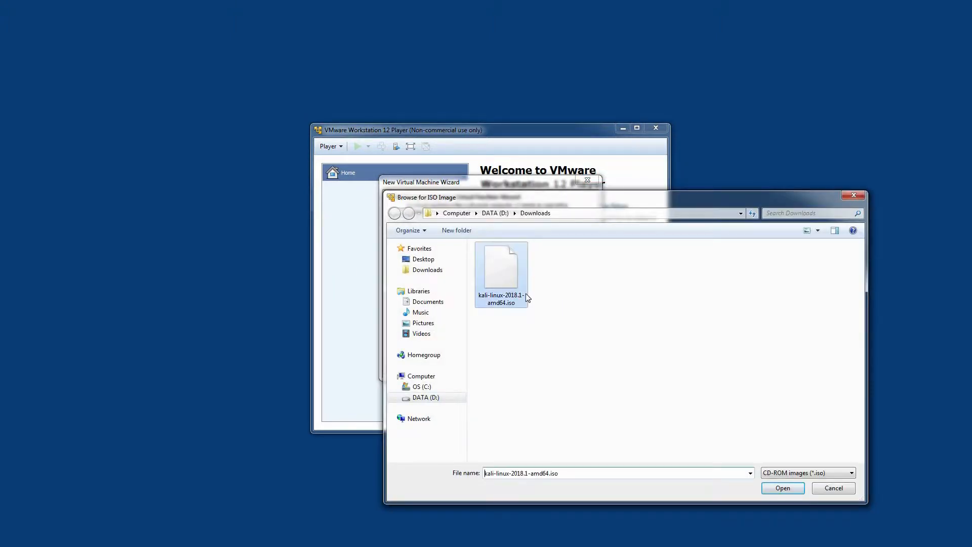
left_click(791, 490)
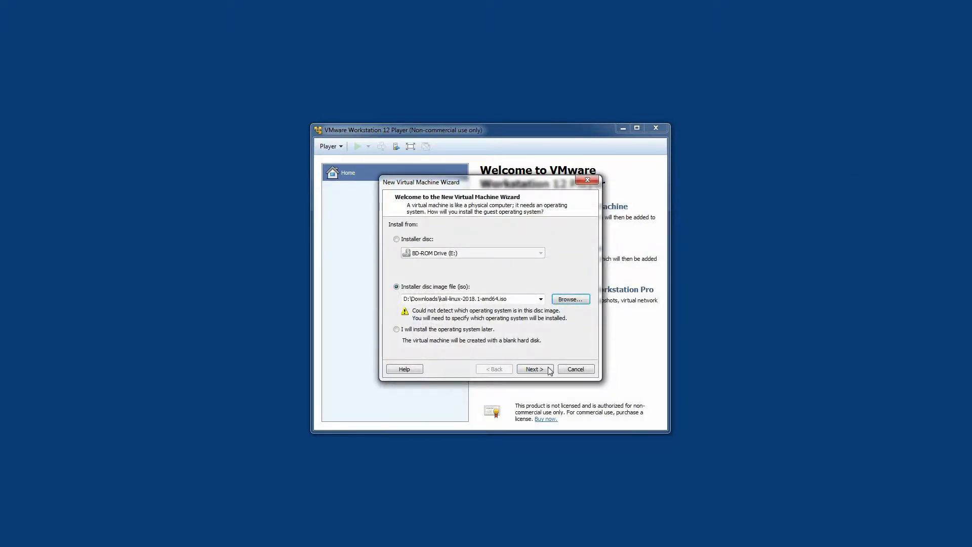
left_click(535, 369)
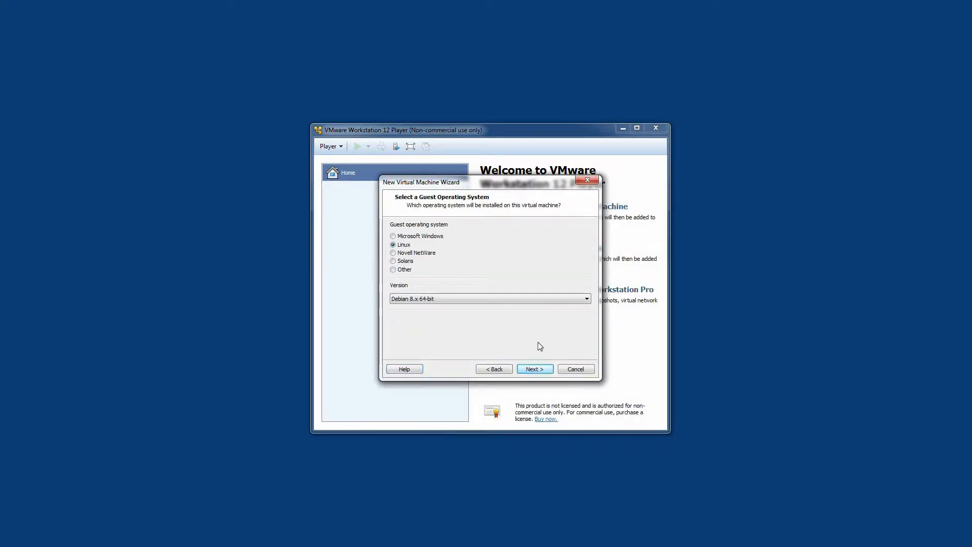
Choose Linux, version Debian 8.x 64-bit, as the guest operating system
left_click(451, 298)
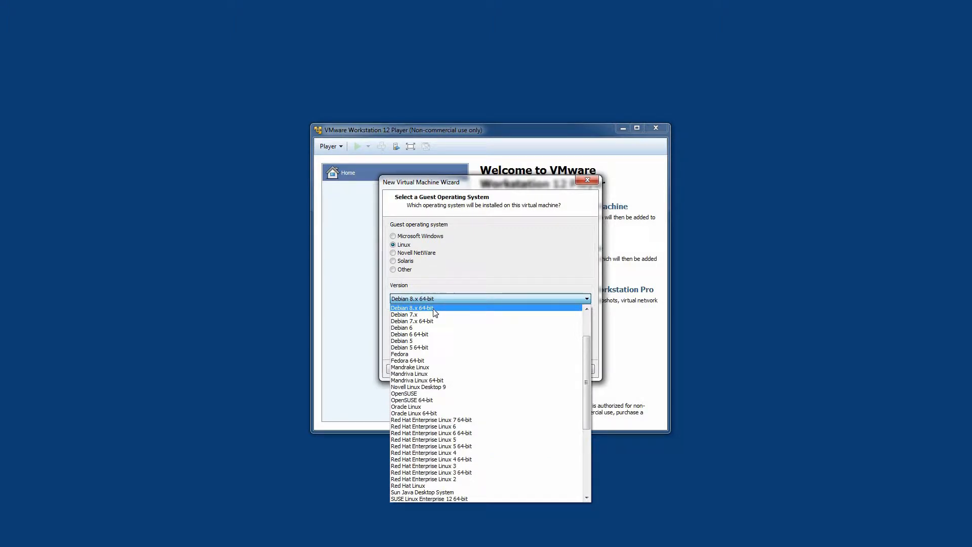
left_click(434, 308)
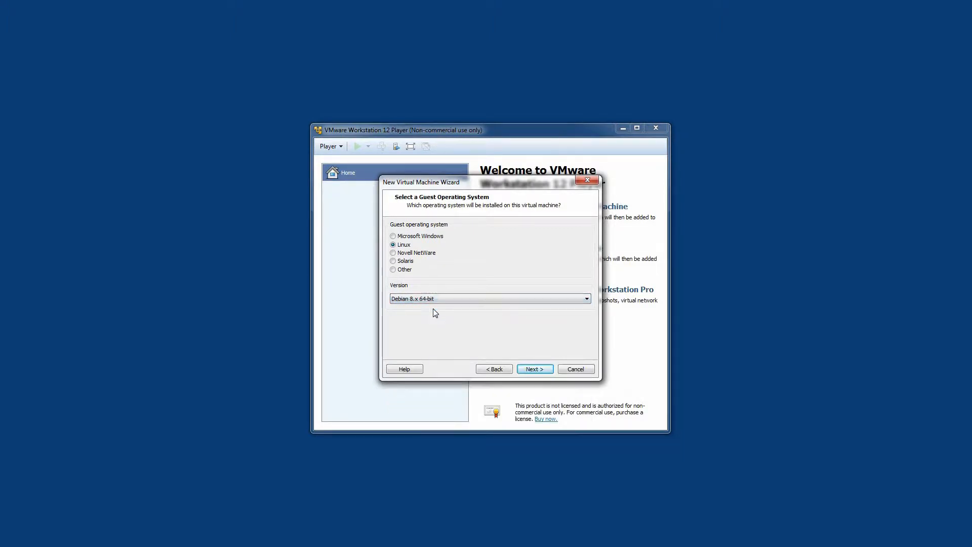
left_click(534, 369)
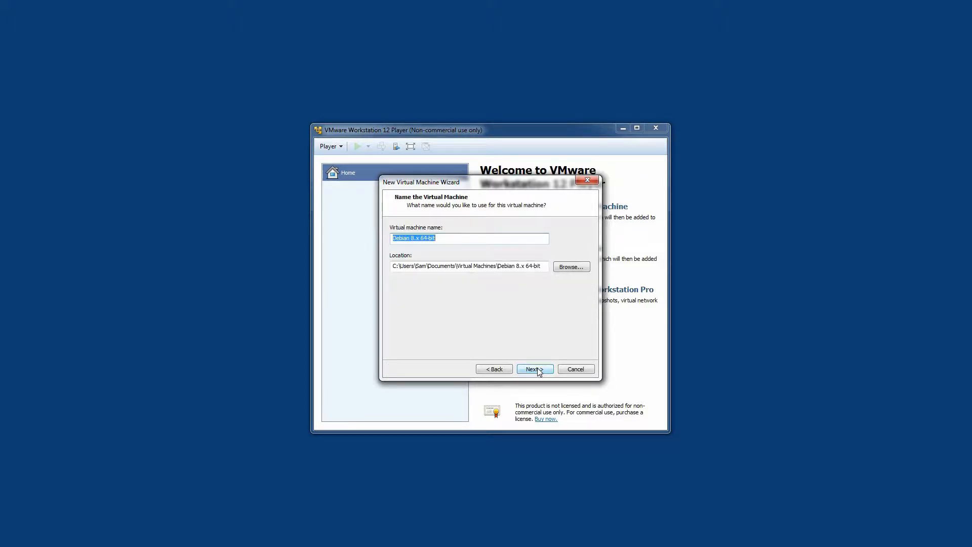
Name the virtual machine Kali 2018.1 and give it a 50 GB maximum disk size, stored as a single file
type("Kal")
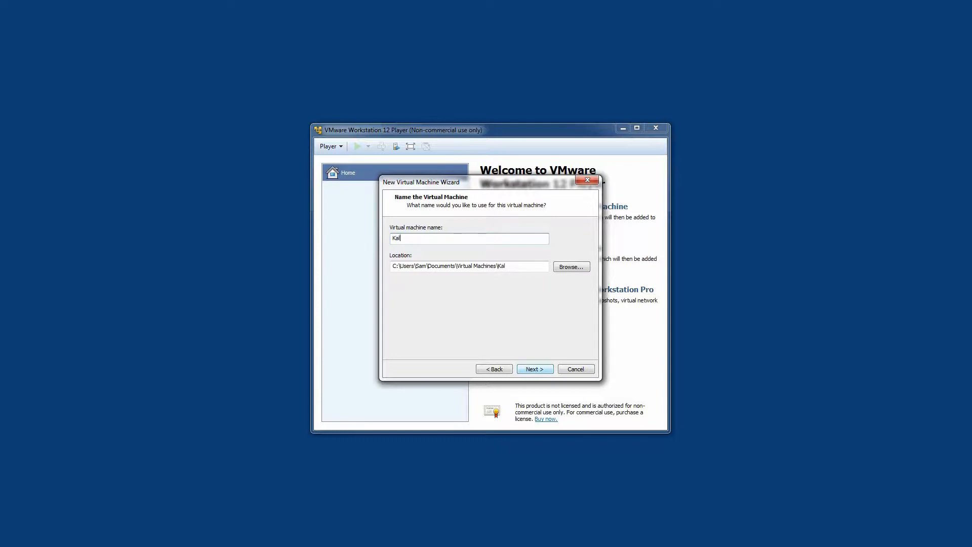
type("i 2018.1")
left_click(536, 369)
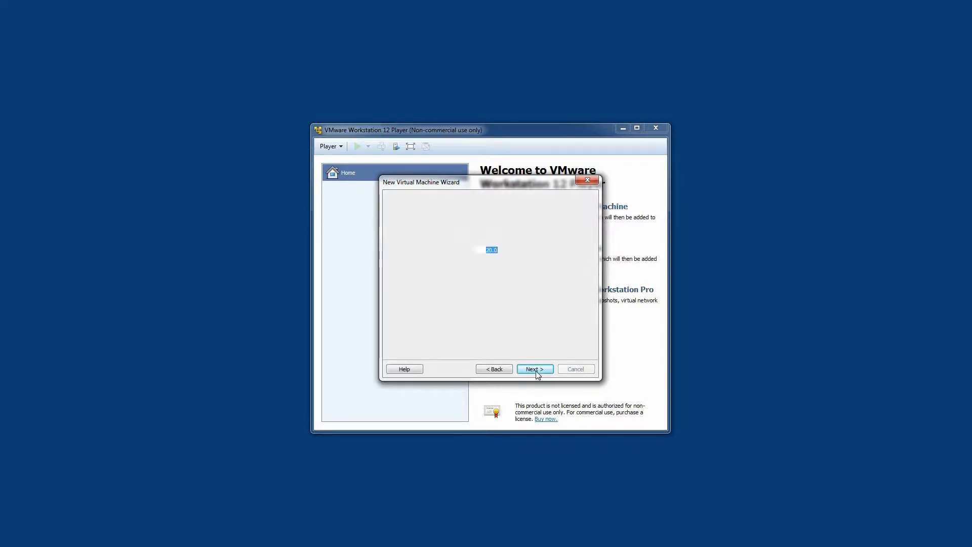
type("50")
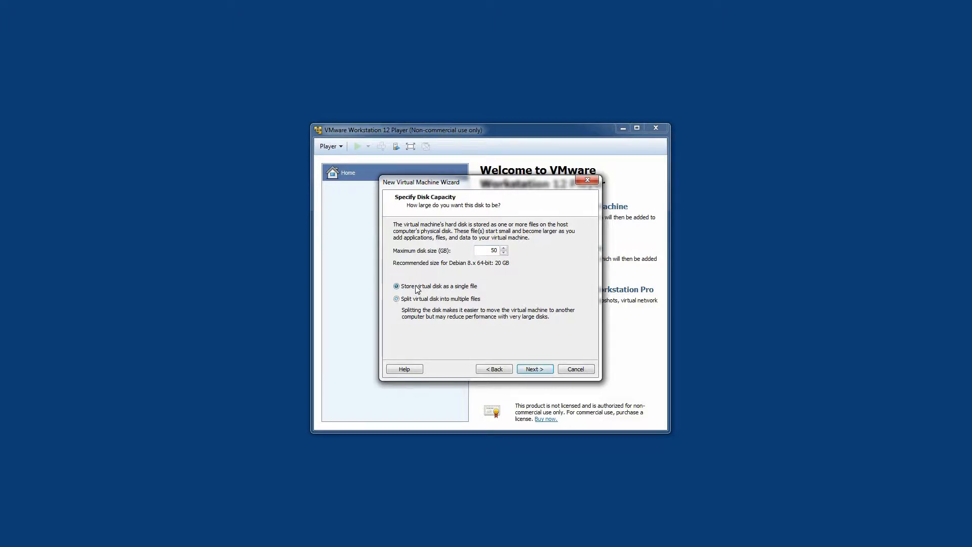
left_click(541, 369)
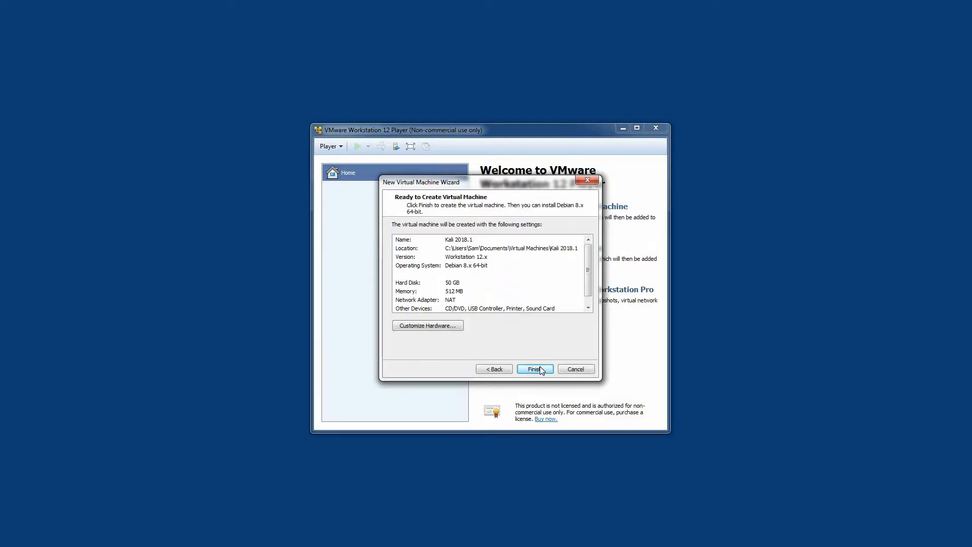
Customize the virtual machine's hardware by setting its memory to 4096 MB
left_click(431, 326)
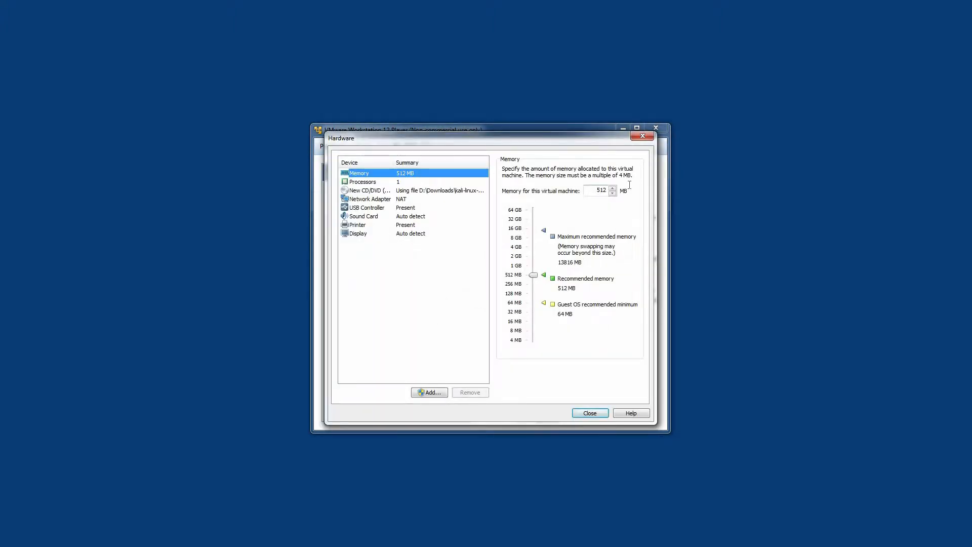
key("Tab")
type("40")
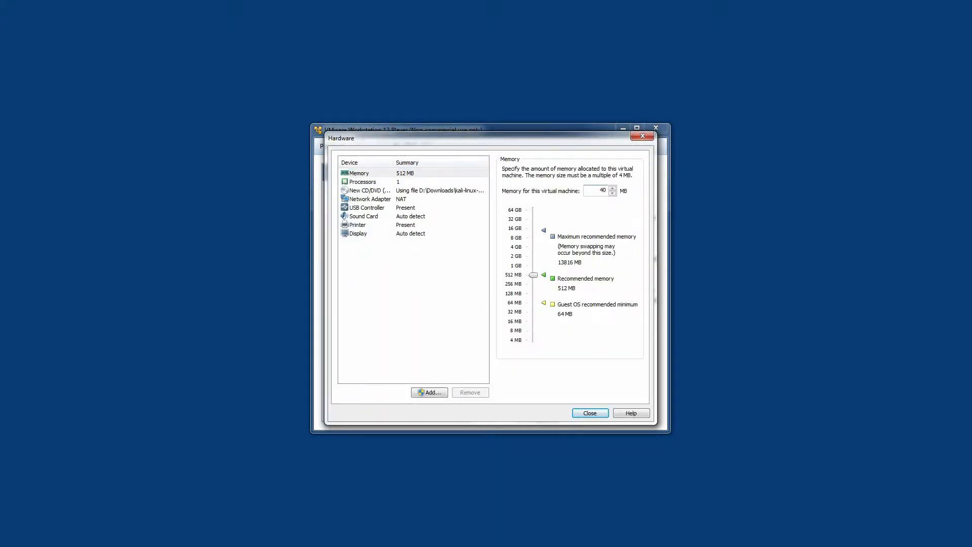
type("96")
key("Tab")
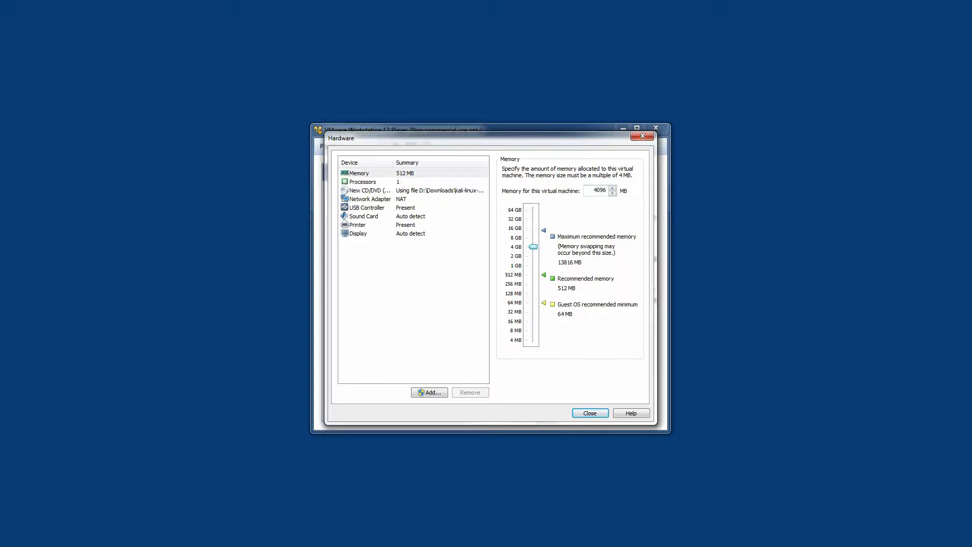
Set the number of processor cores to 4 and the USB controller's compatibility to USB 3.0
left_click(359, 183)
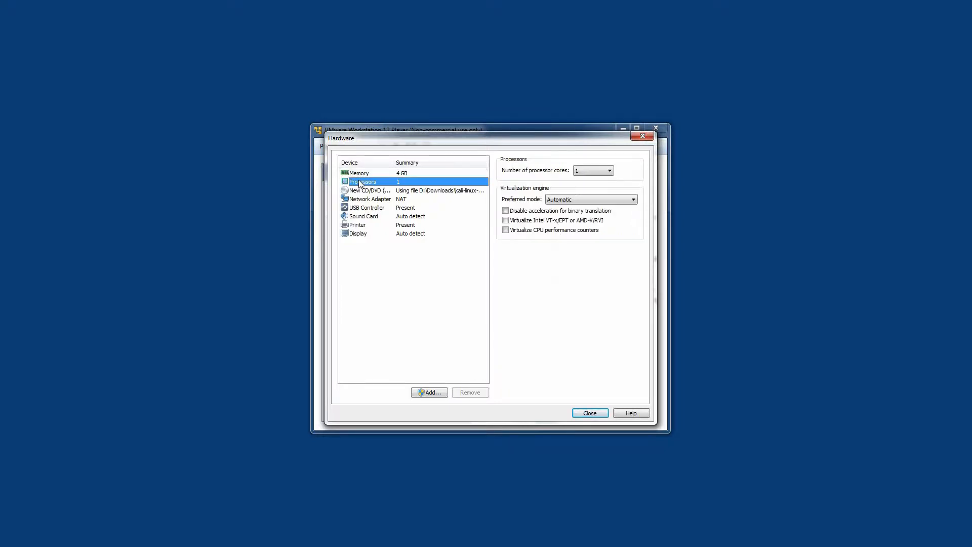
left_click(592, 172)
left_click(582, 201)
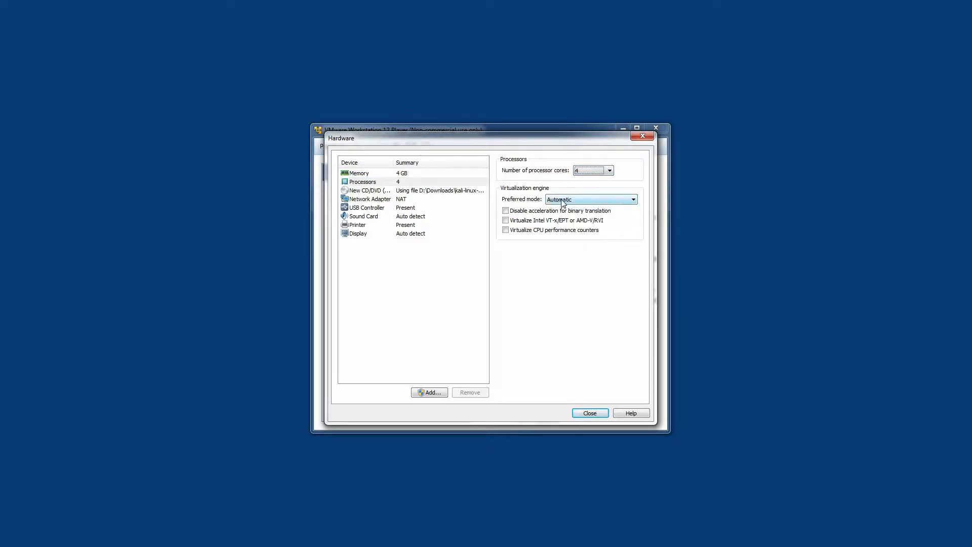
left_click(364, 209)
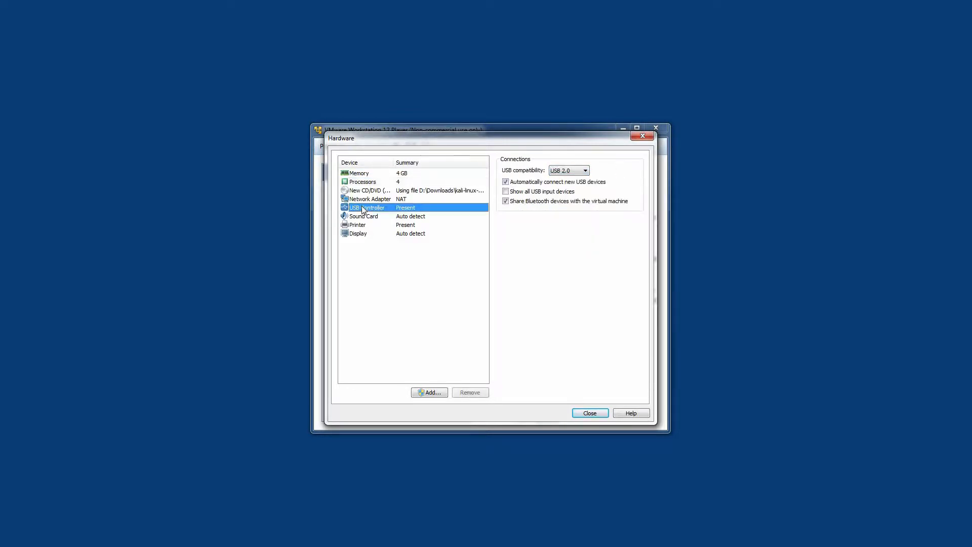
left_click(568, 171)
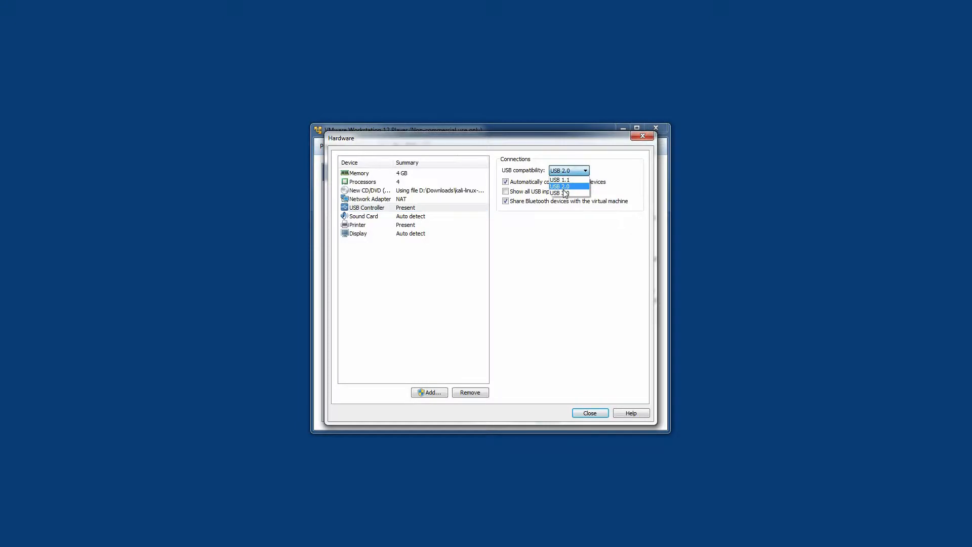
left_click(565, 193)
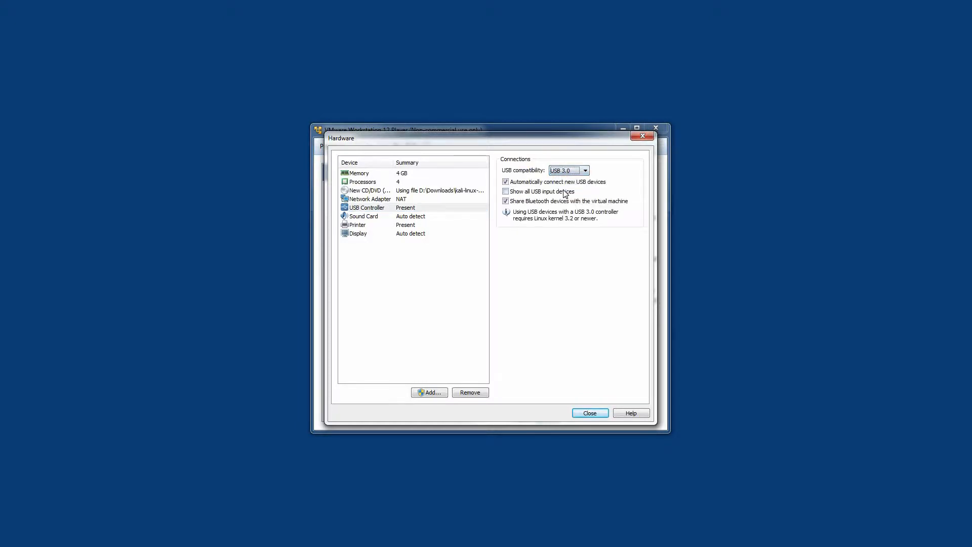
Enable 3D graphics acceleration for the display and close the hardware settings
left_click(361, 236)
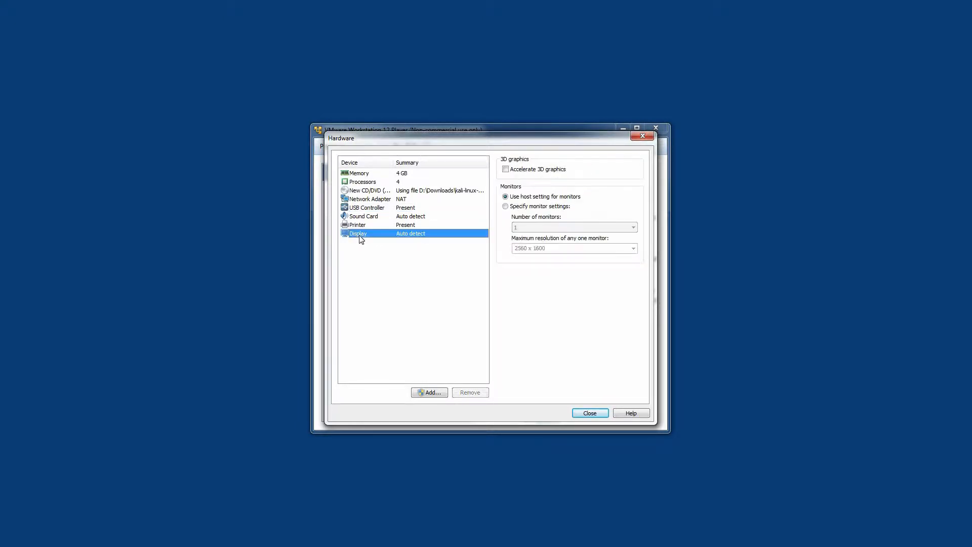
left_click(505, 169)
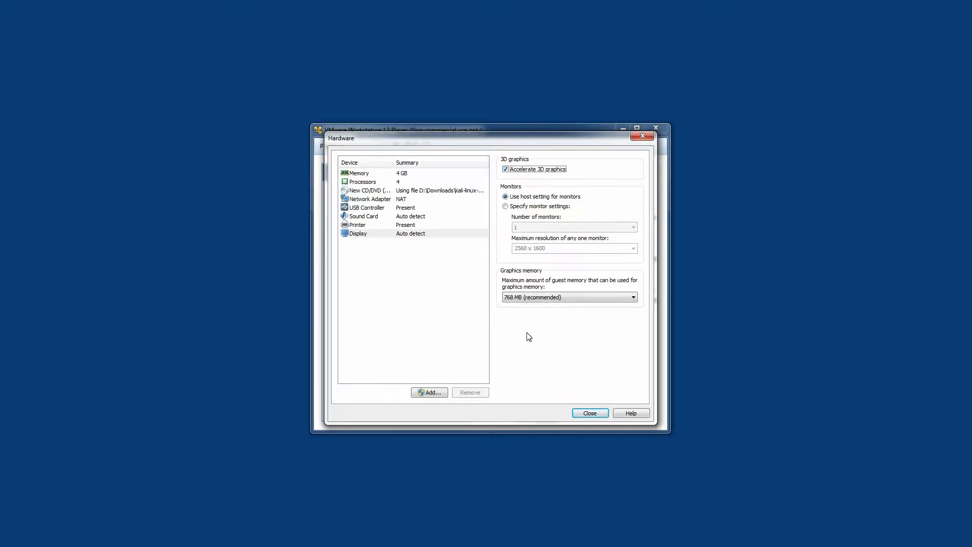
left_click(590, 413)
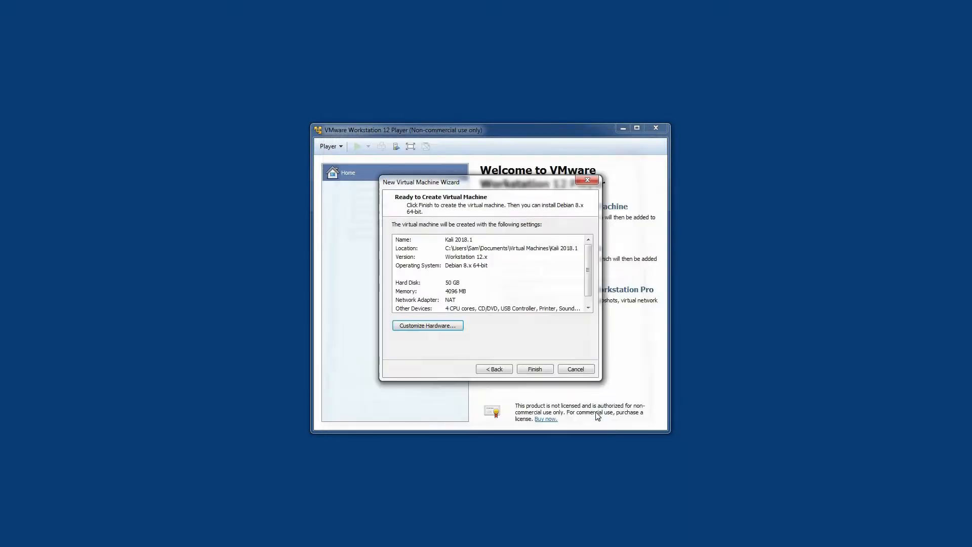
Finish creating the Kali 2018.1 virtual machine and power it on
left_click(535, 369)
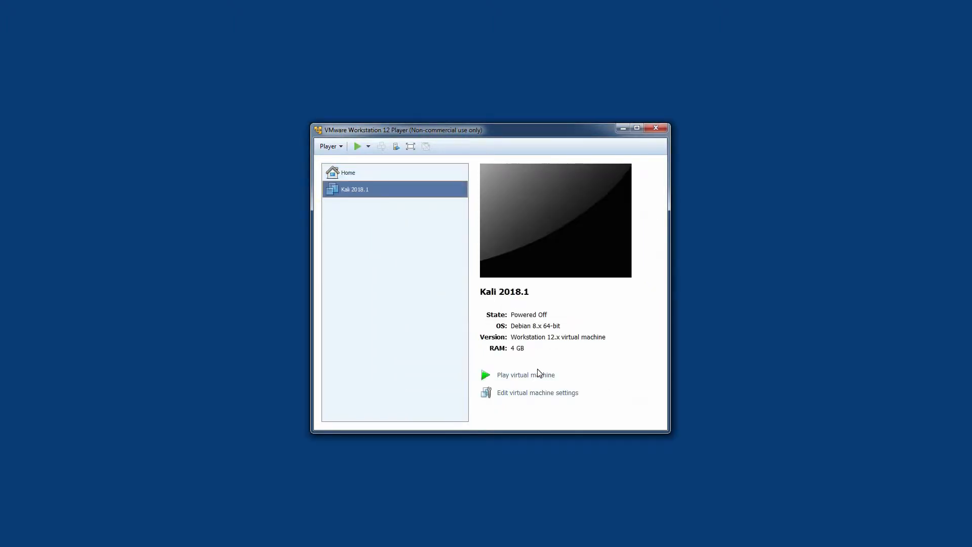
left_click(512, 377)
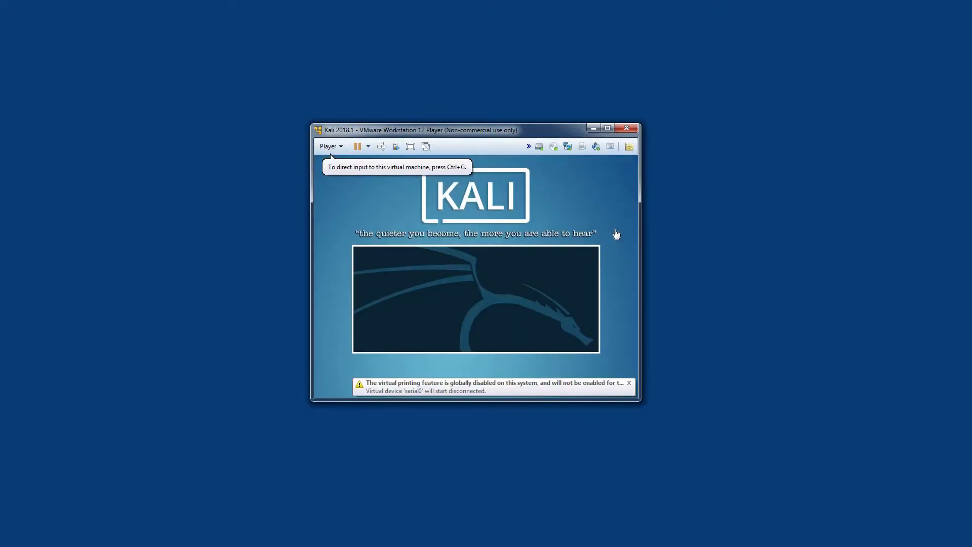
Boot the virtual machine into Graphical install and accept English as the installation language
left_click(596, 227)
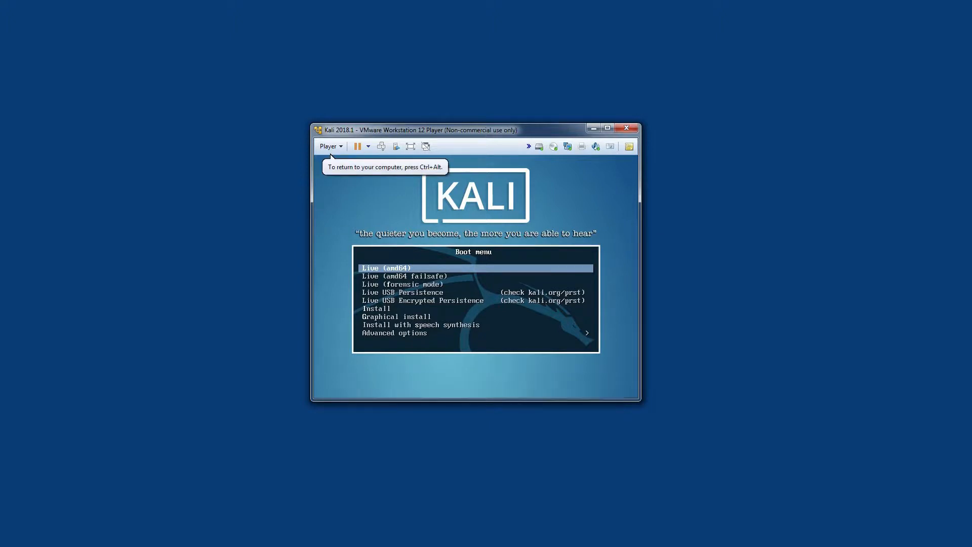
key("Down")
key("Down")
key("Down")
key("Down")
key("Down")
key("Down")
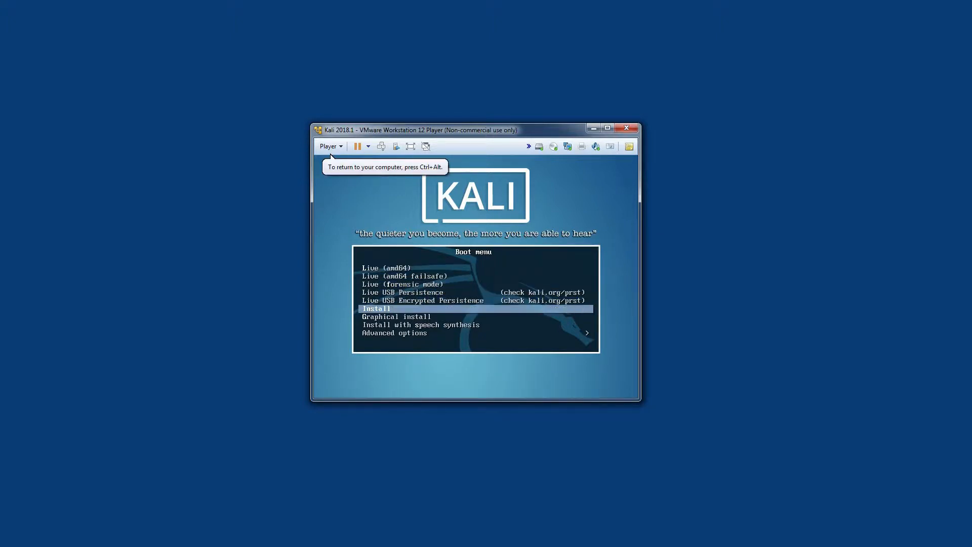
key("Return")
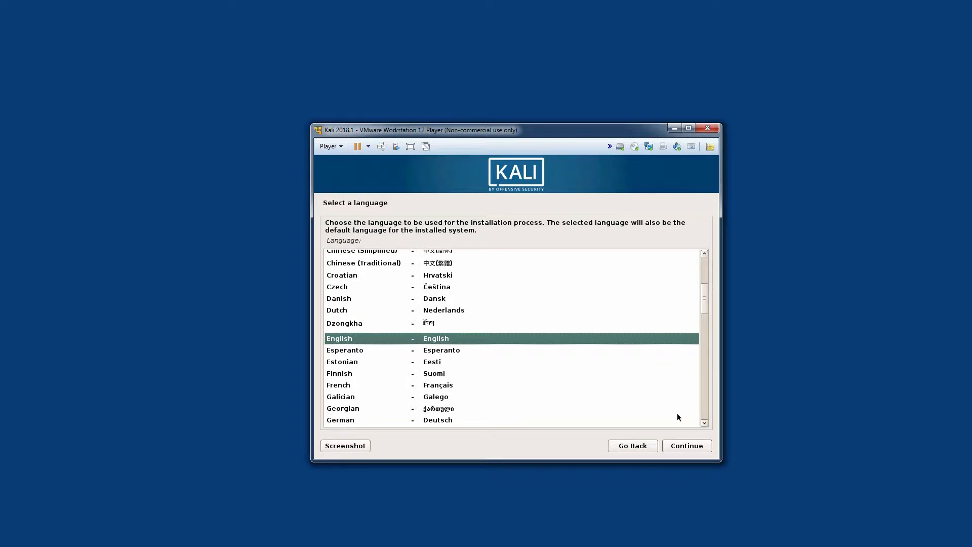
left_click(678, 448)
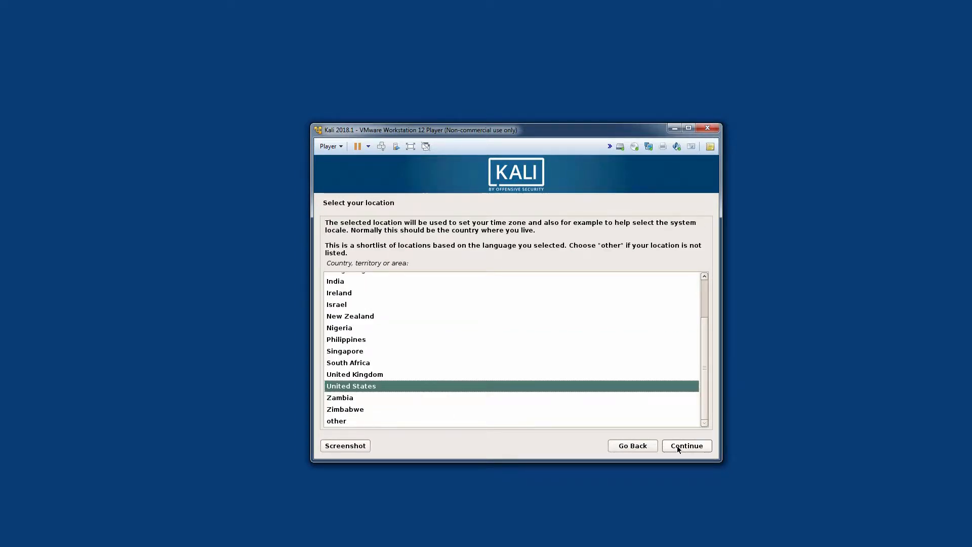
Accept United States as the location and American English as the keymap
left_click(677, 446)
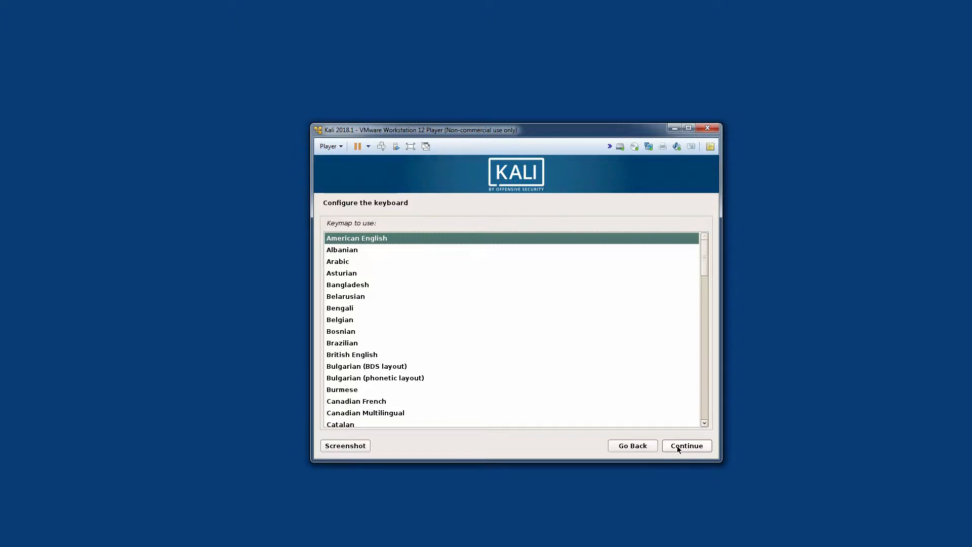
left_click(677, 447)
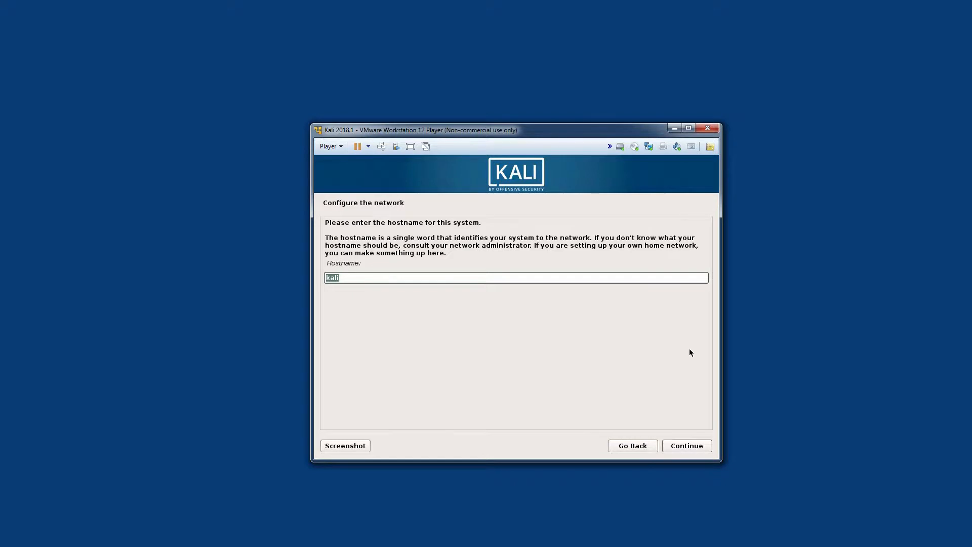
Keep kali as the hostname and leave the domain name blank
left_click(675, 448)
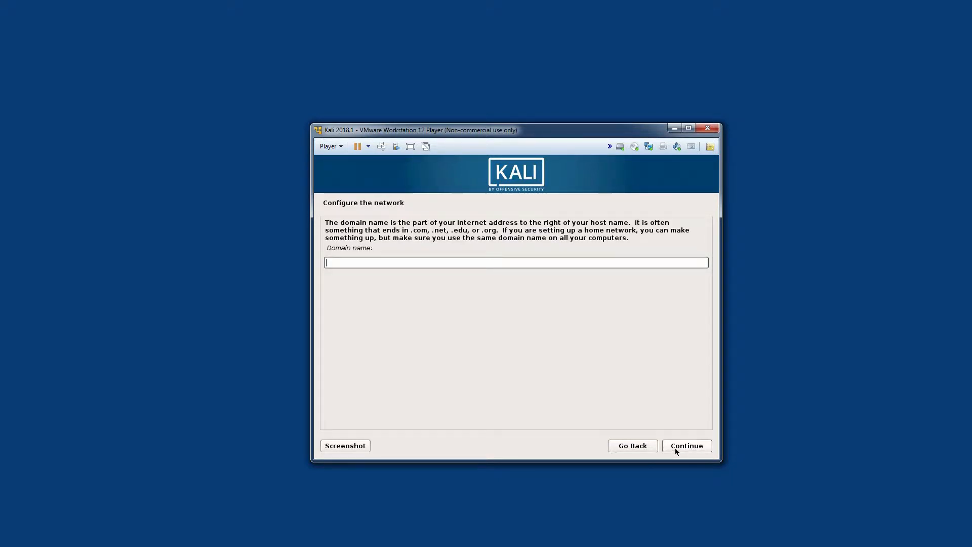
left_click(676, 447)
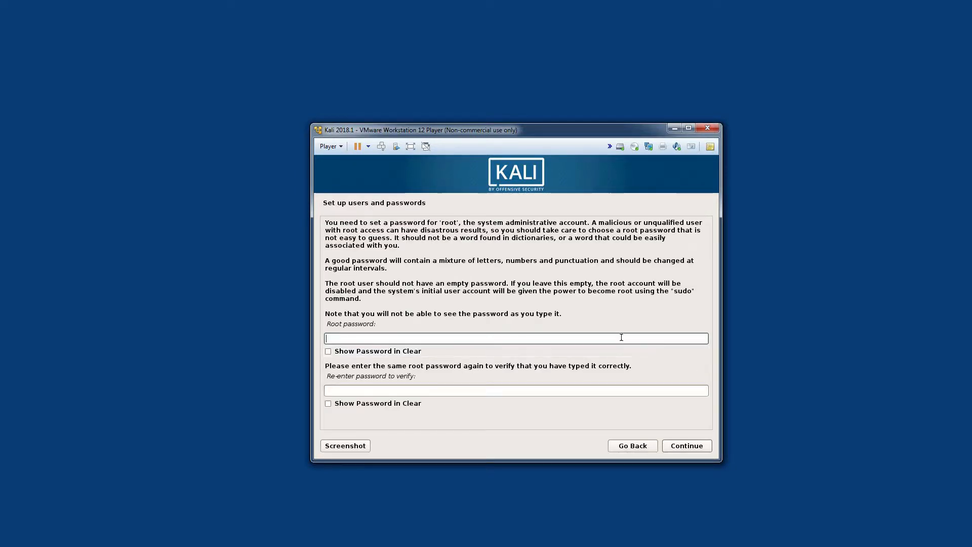
Enter and verify the root password, and accept Eastern as the time zone
type("too")
type("●●")
left_click(559, 392)
type("t●●●●●")
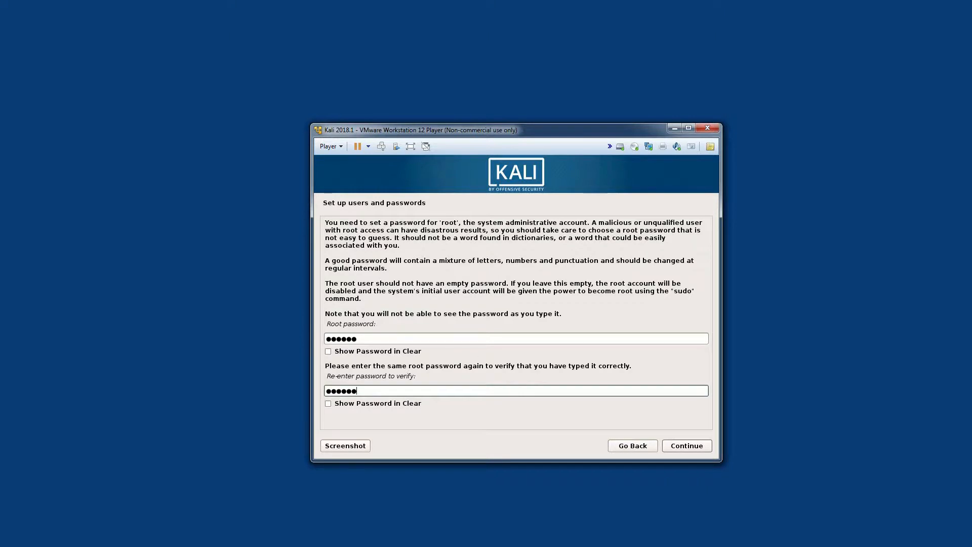
left_click(690, 445)
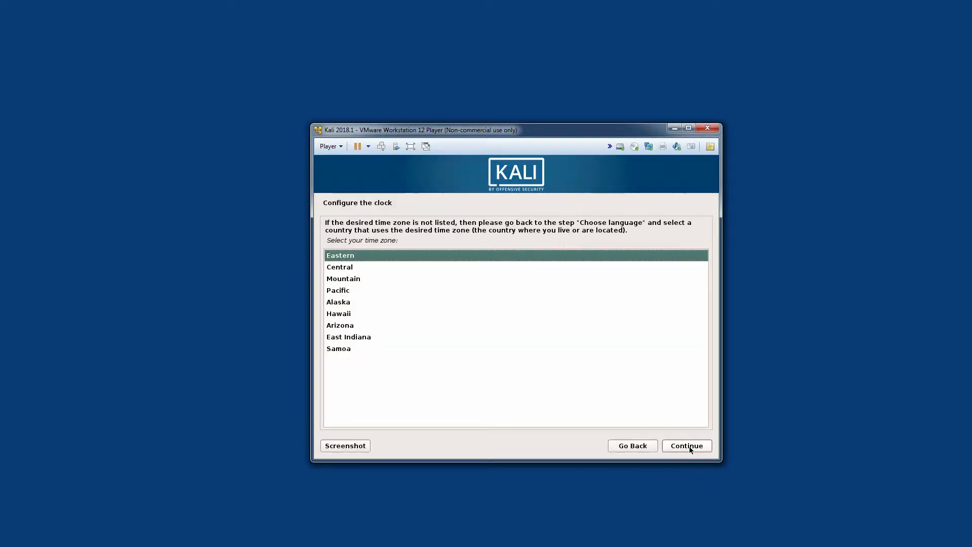
left_click(690, 447)
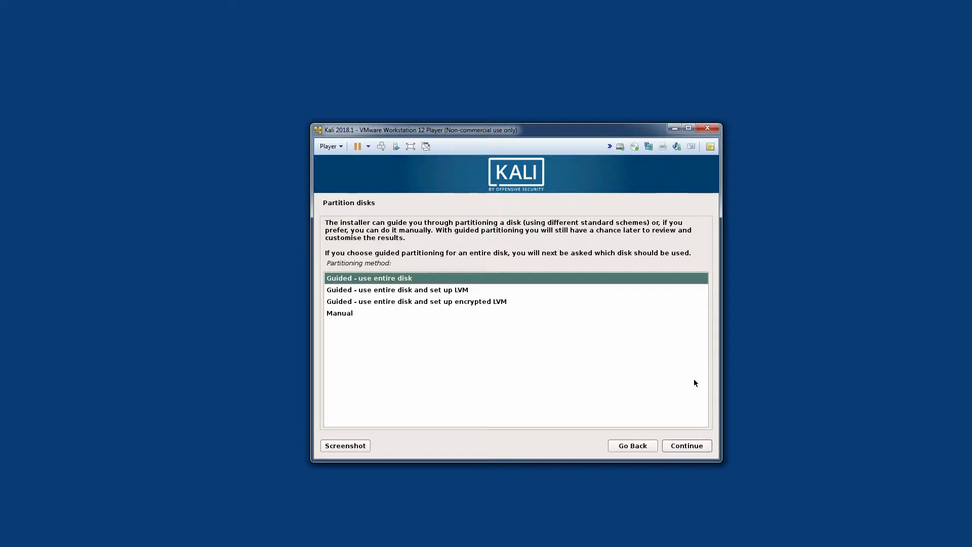
Set up guided partitioning of the entire VMware virtual disk (sda) with all files in one partition
left_click(683, 448)
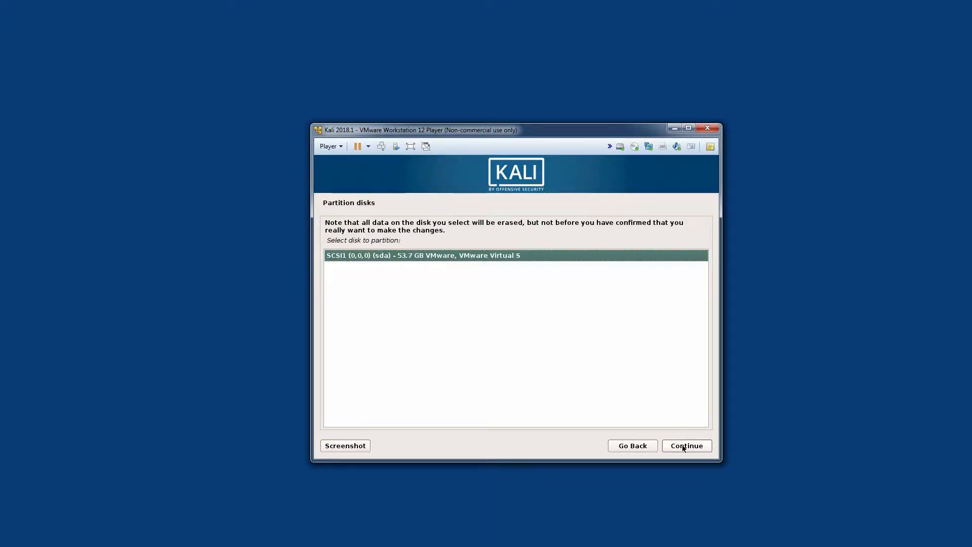
left_click(683, 448)
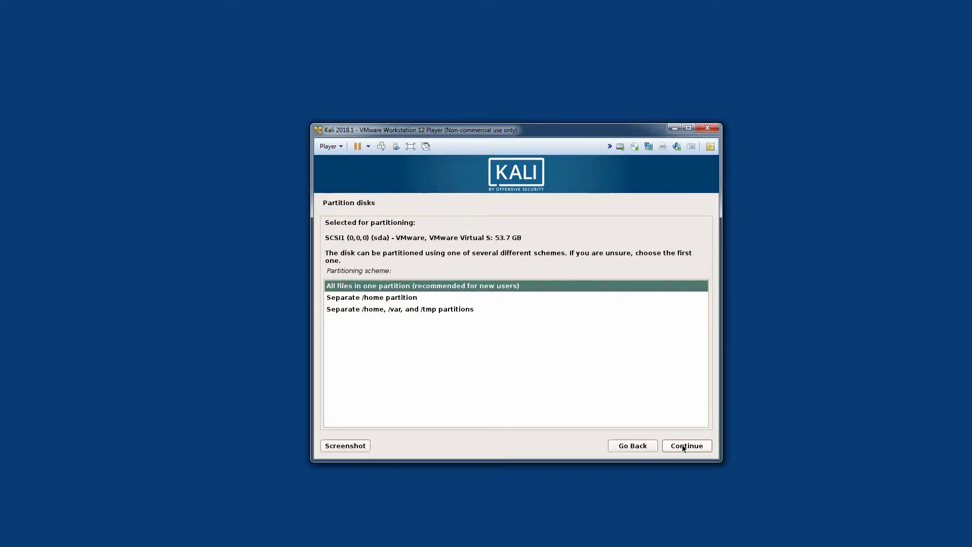
left_click(683, 448)
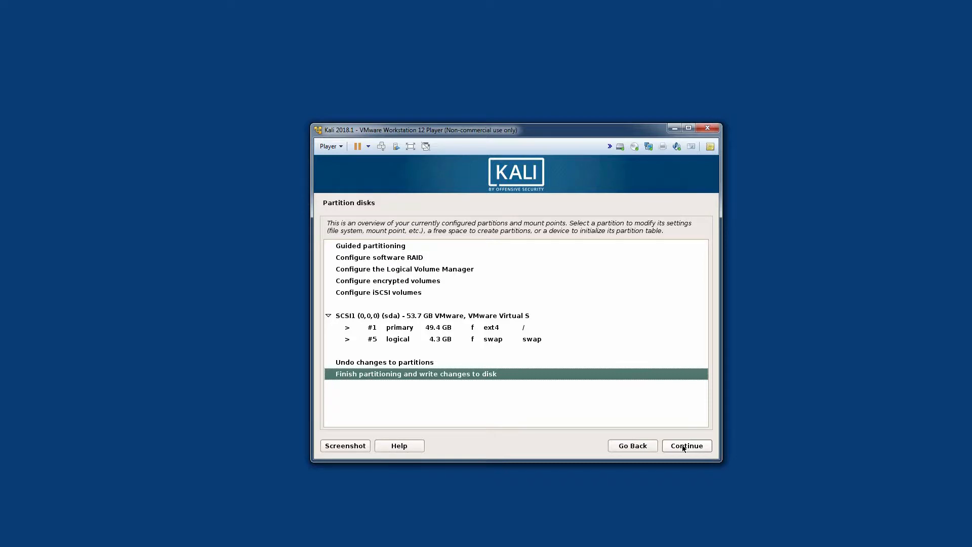
Finish partitioning and agree to write the changes to disk
left_click(687, 445)
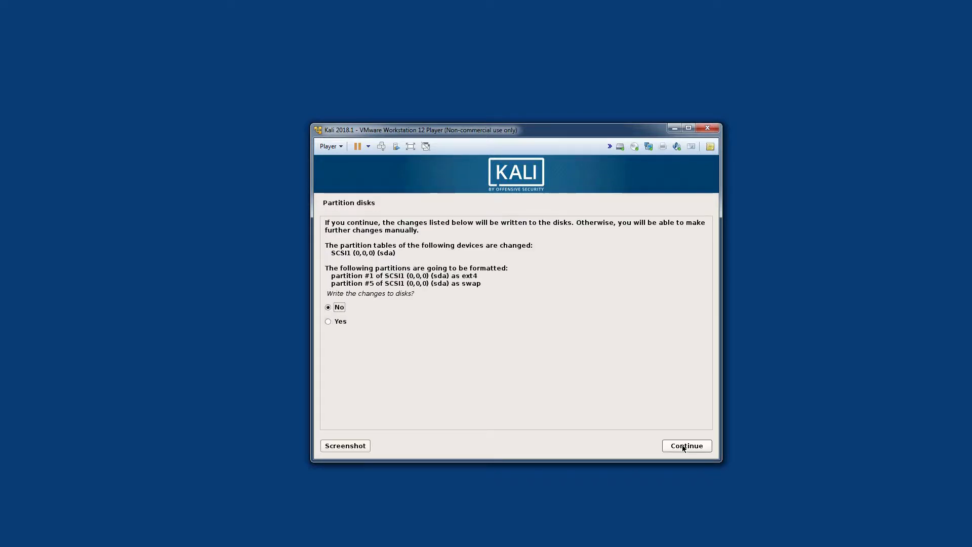
left_click(329, 321)
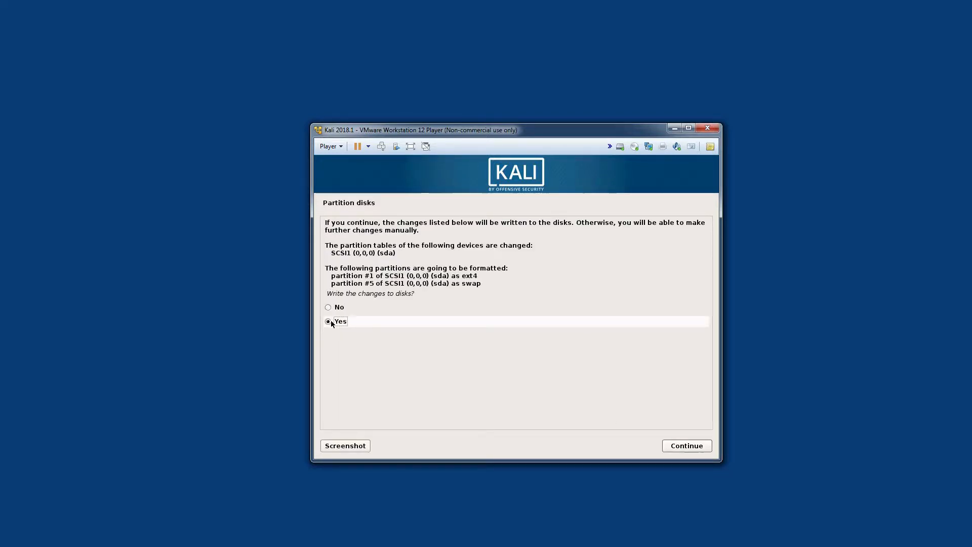
left_click(686, 448)
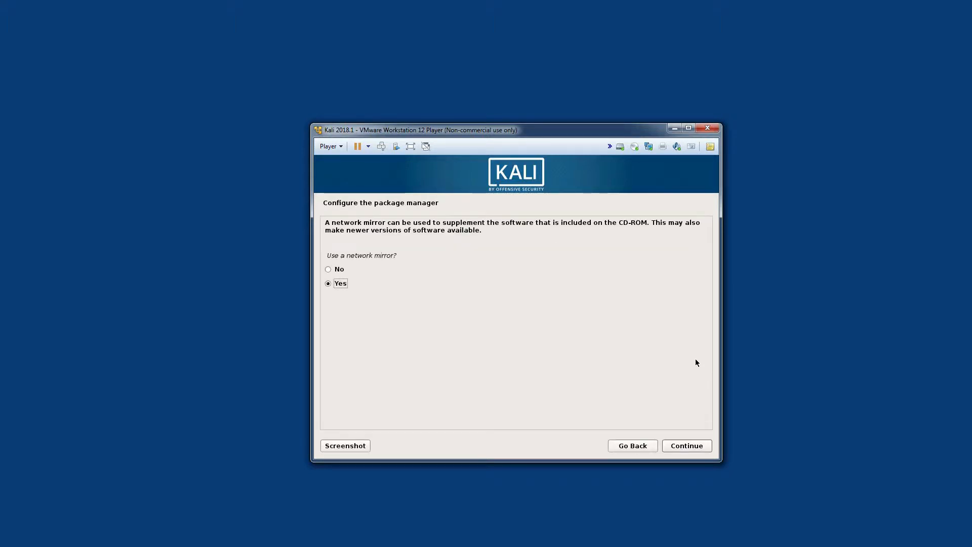
Use a network mirror for the package manager and leave the HTTP proxy information blank
left_click(684, 448)
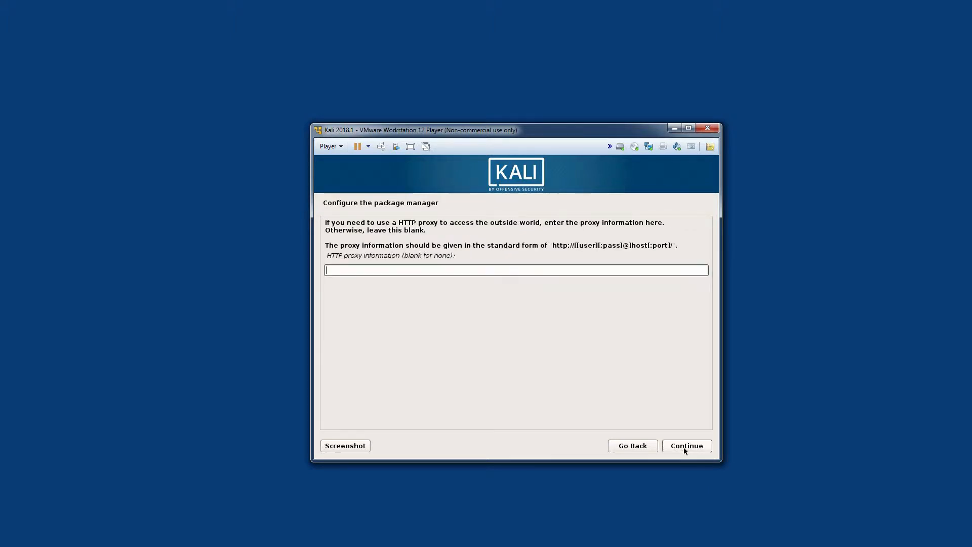
left_click(683, 448)
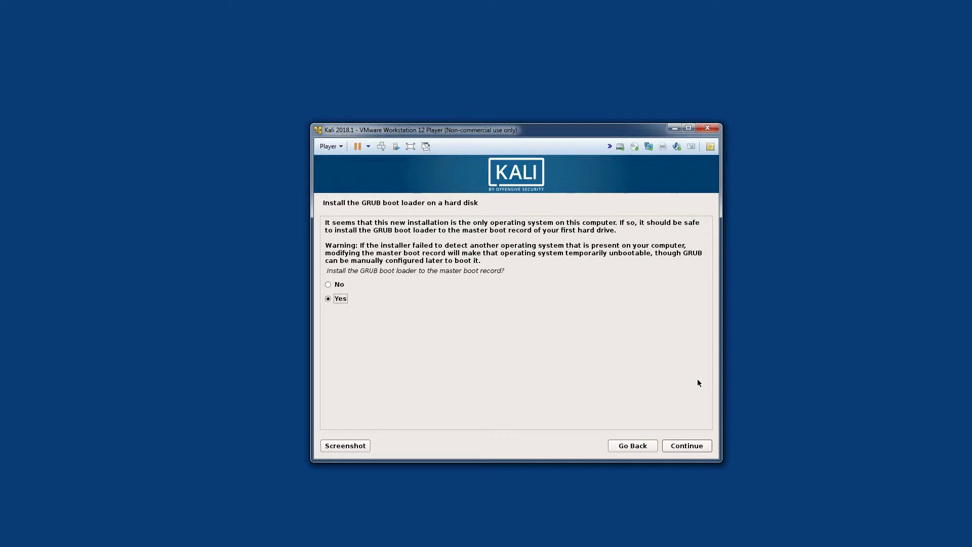
Install the GRUB boot loader to the master boot record on /dev/sda
left_click(687, 447)
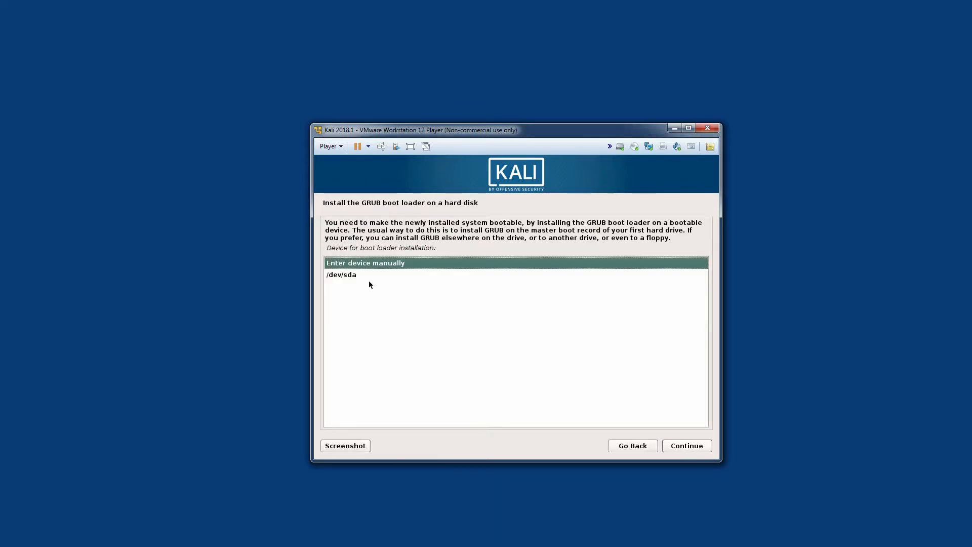
left_click(353, 276)
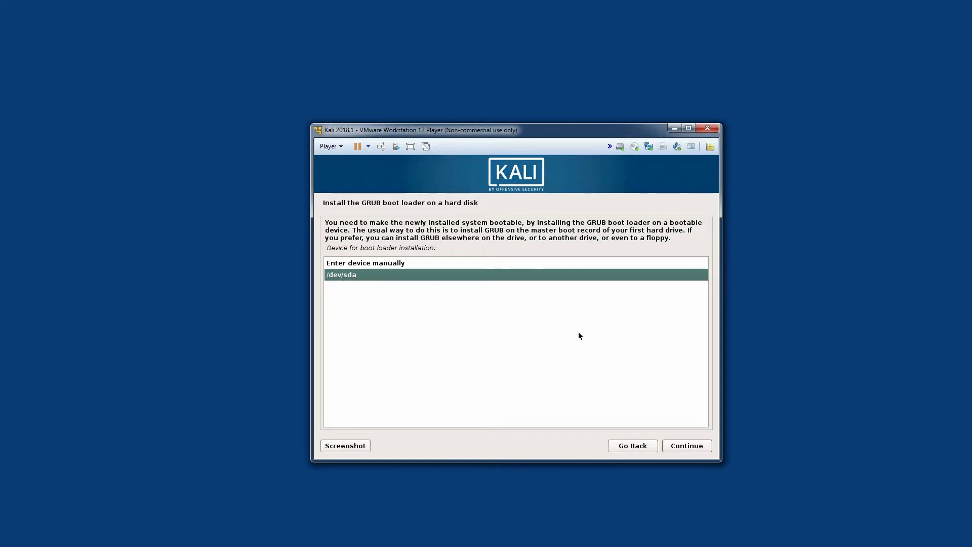
left_click(684, 446)
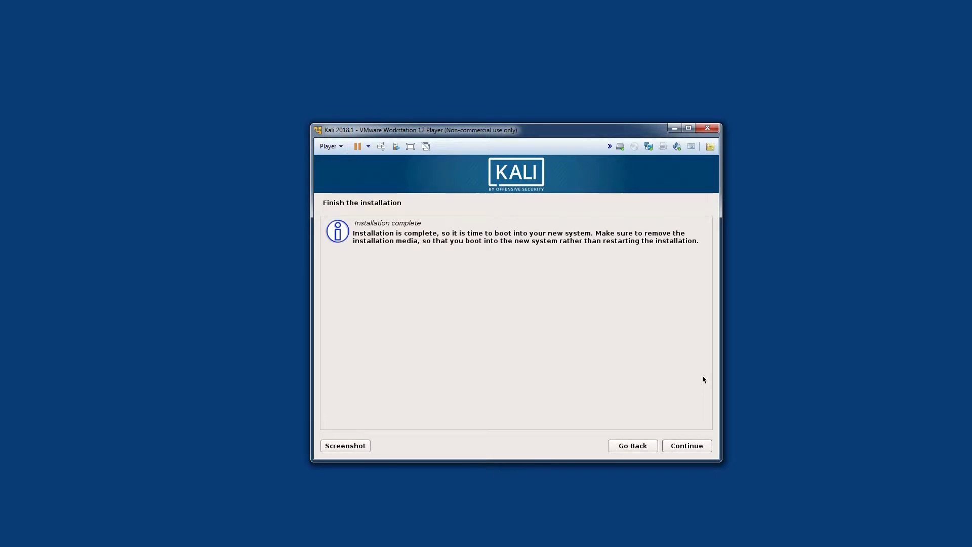
Set the virtual CD/DVD drive to use the physical drive instead of the ISO, and finish the installation to boot the new system
left_click(327, 146)
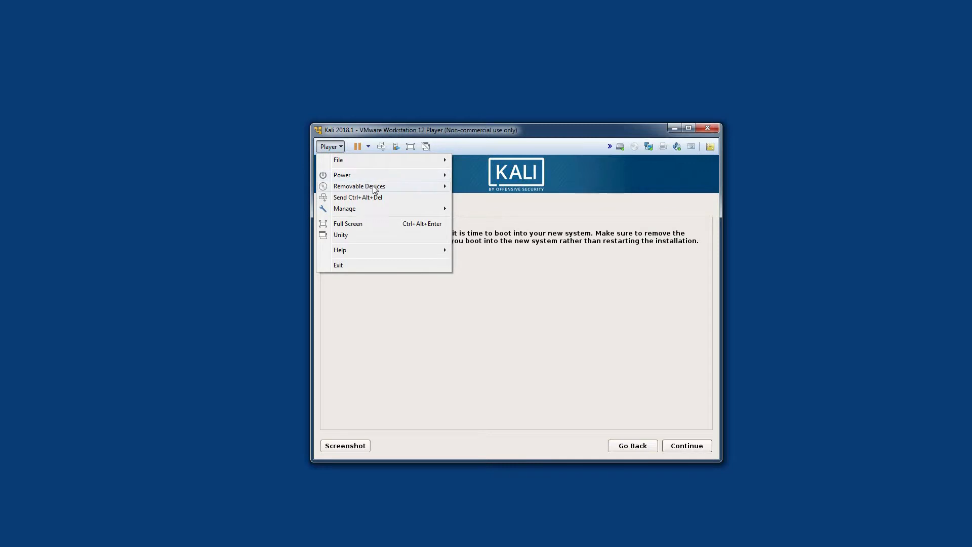
mouse_move(367, 186)
mouse_move(546, 186)
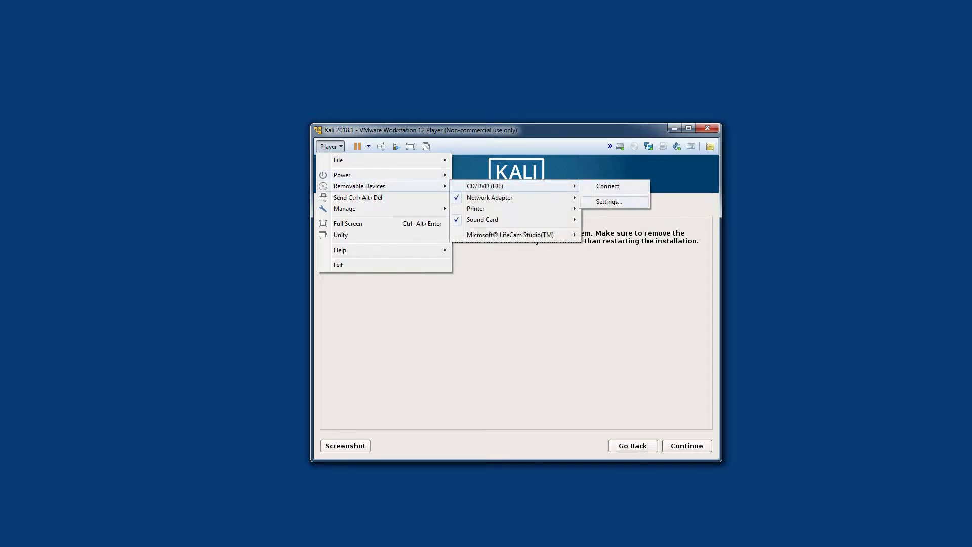
left_click(610, 202)
left_click(563, 226)
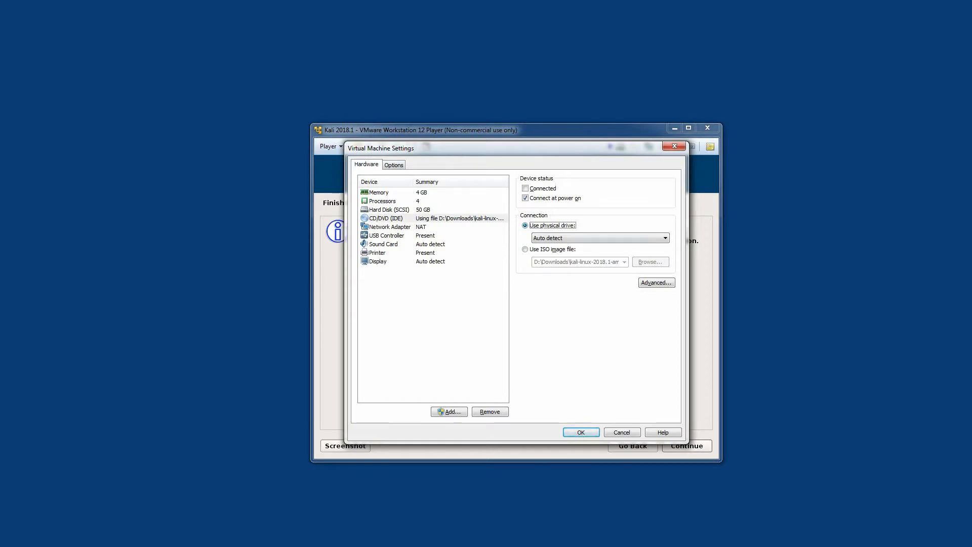
left_click(580, 432)
left_click(694, 448)
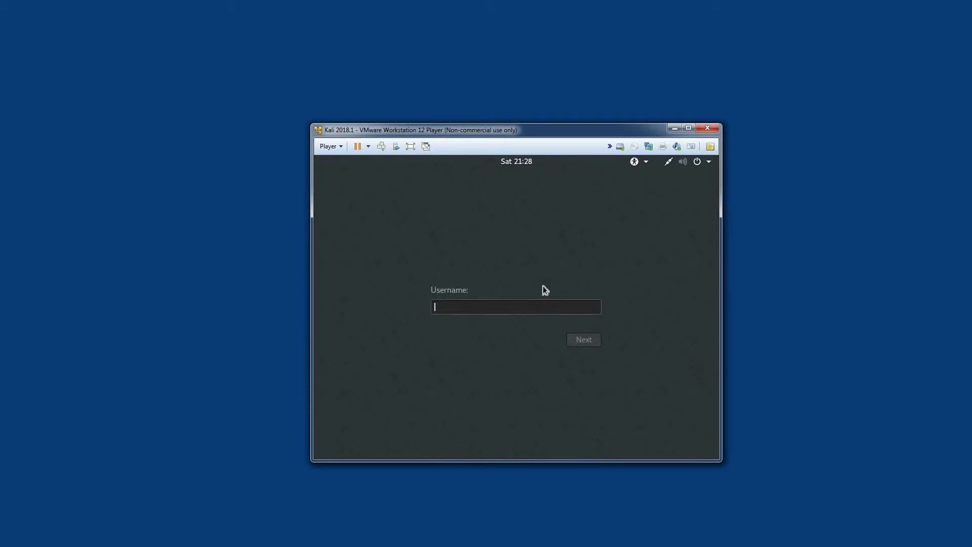
Log in to Kali as root with the root password
type("root")
key("Return")
type("******")
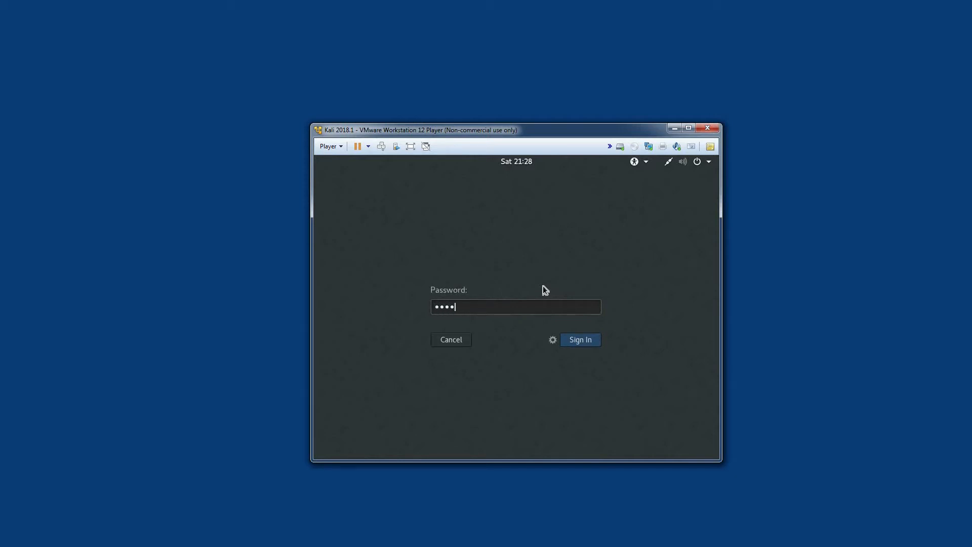
key("Return")
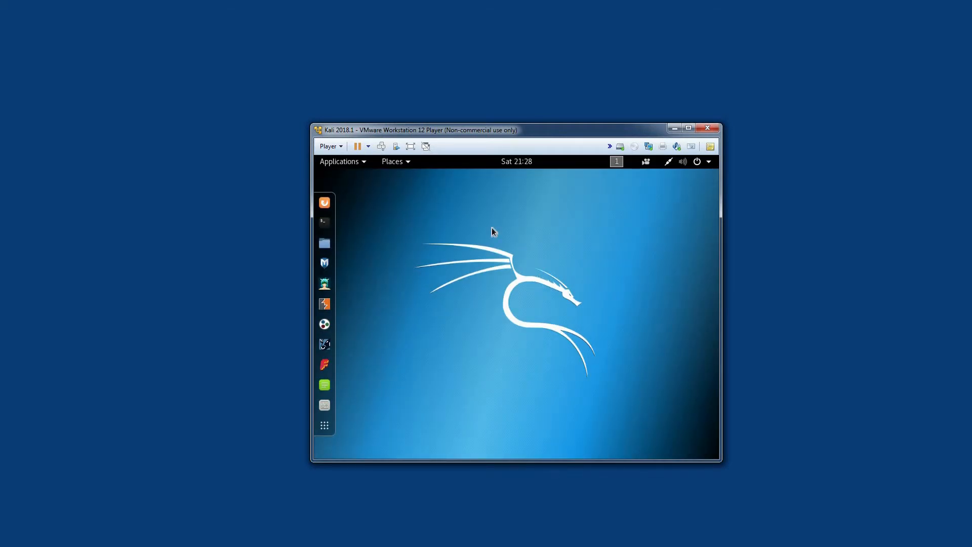
left_click(340, 163)
left_click(389, 164)
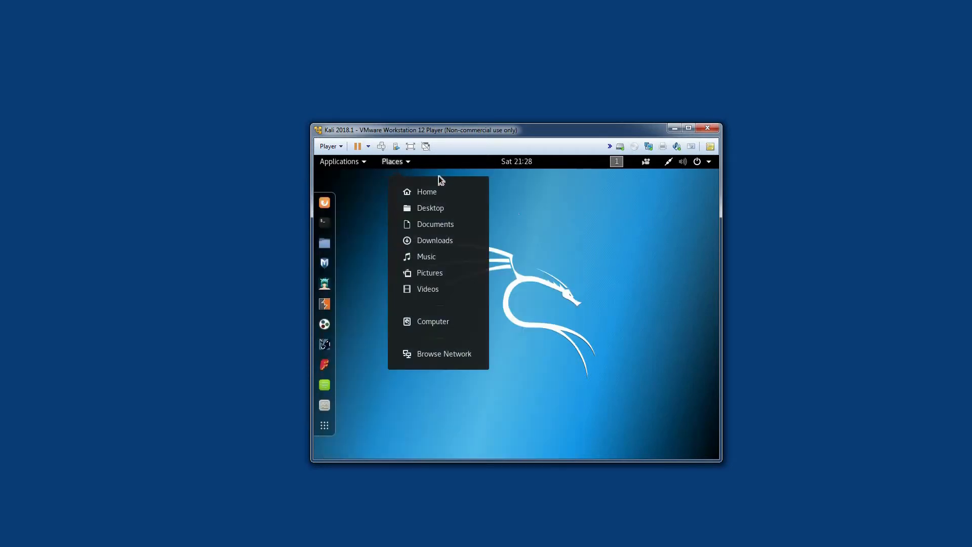
left_click(562, 228)
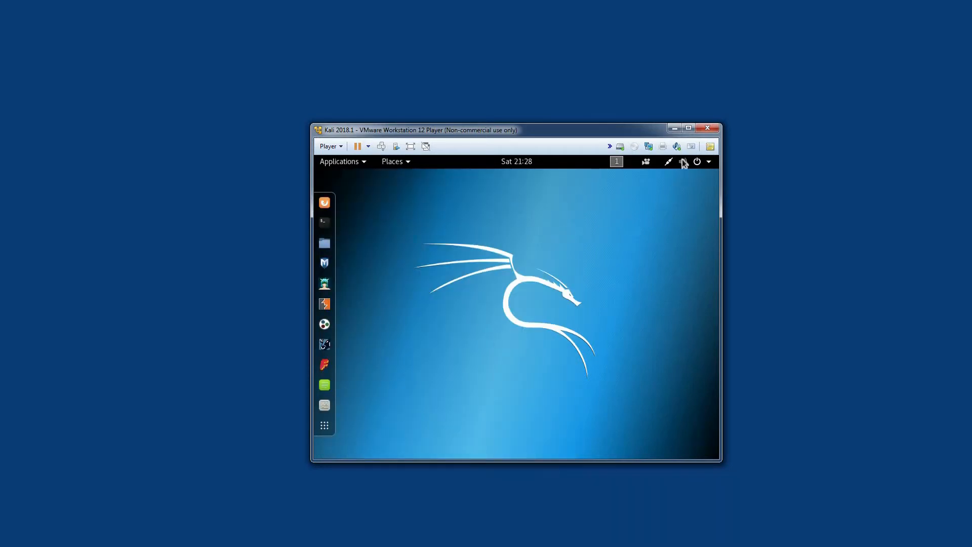
Maximize the virtual machine window and restore it to its previous size
left_click(688, 128)
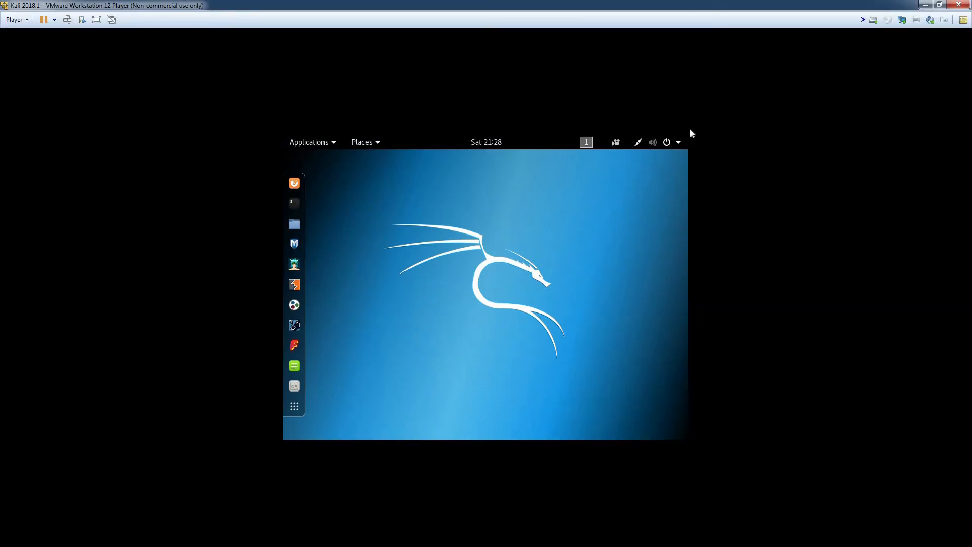
left_click(939, 5)
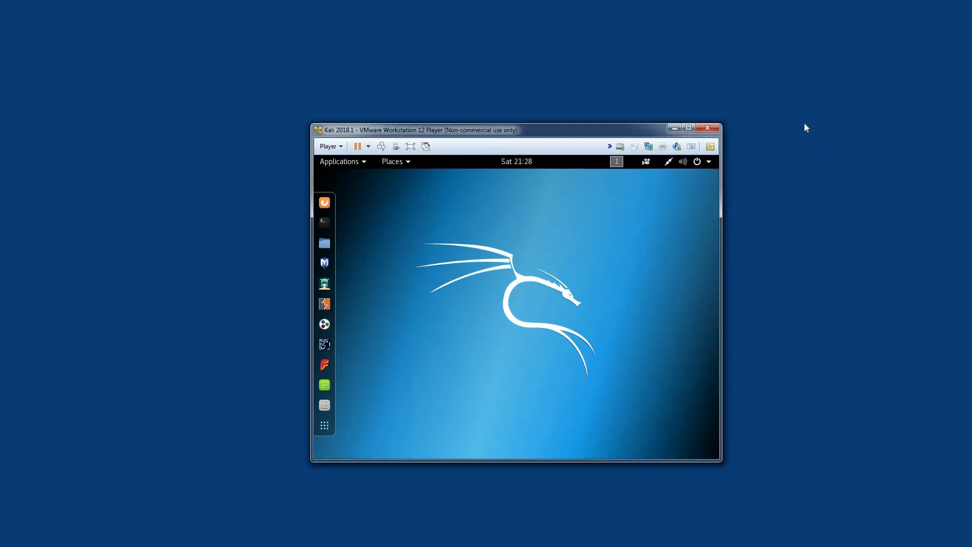
Open a terminal in Kali and refresh the package lists with apt update
left_click(328, 223)
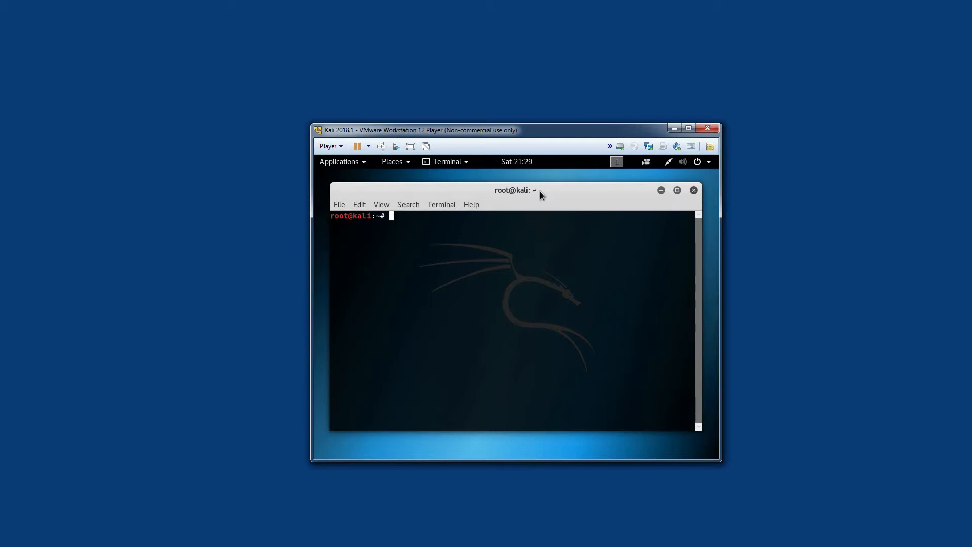
type("apt update")
key("Return")
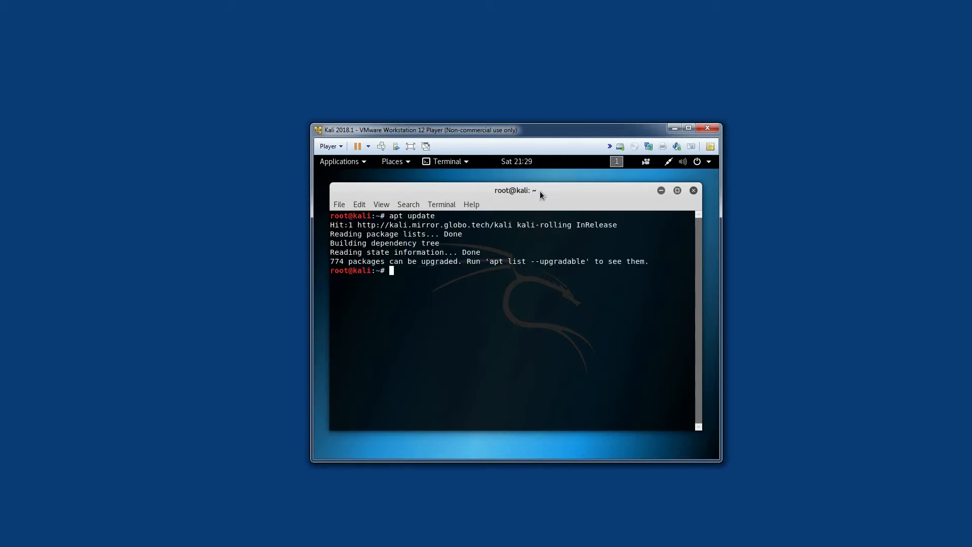
Try to install the VMware guest tools with apt install open-vm-tools open-vm-tools-desktop fuse
type("apt install open-vm-tools open-vm")
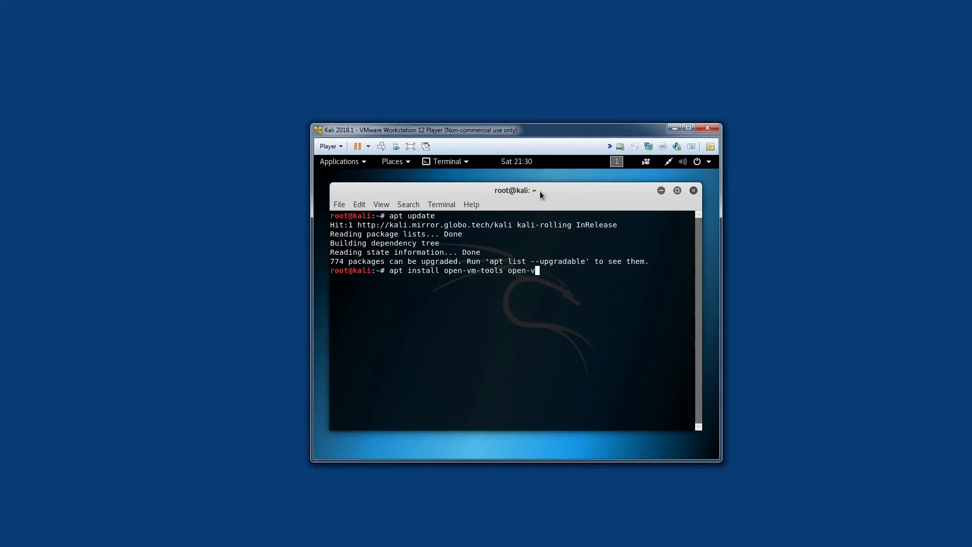
type("-tools-desktop fuse")
key("Return")
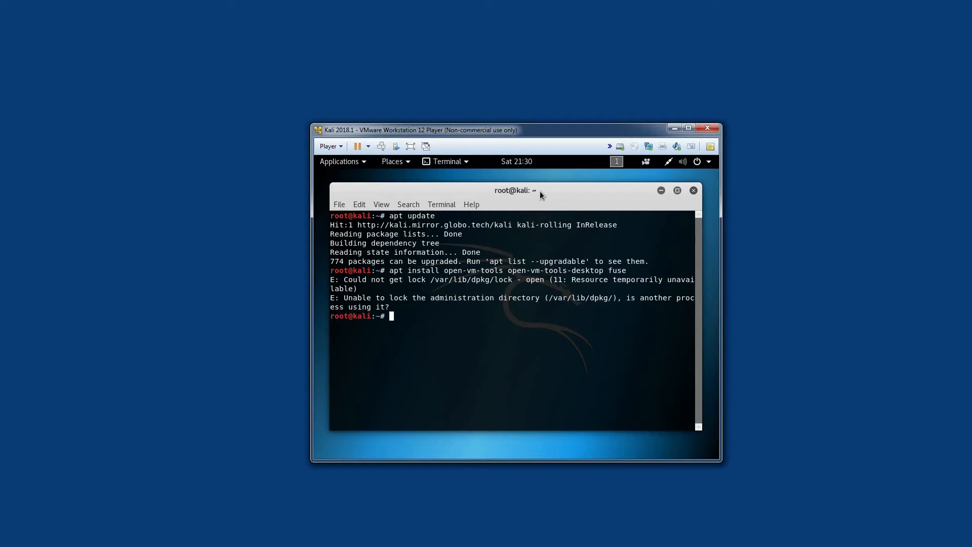
Remove the dpkg lock file with rm /var/lib/dpkg/lock
type("rm /var/lib/dpkg/lock")
key("Return")
Remove the apt archives lock file with rm /var/cache/apt/archives/lock
type("rm /")
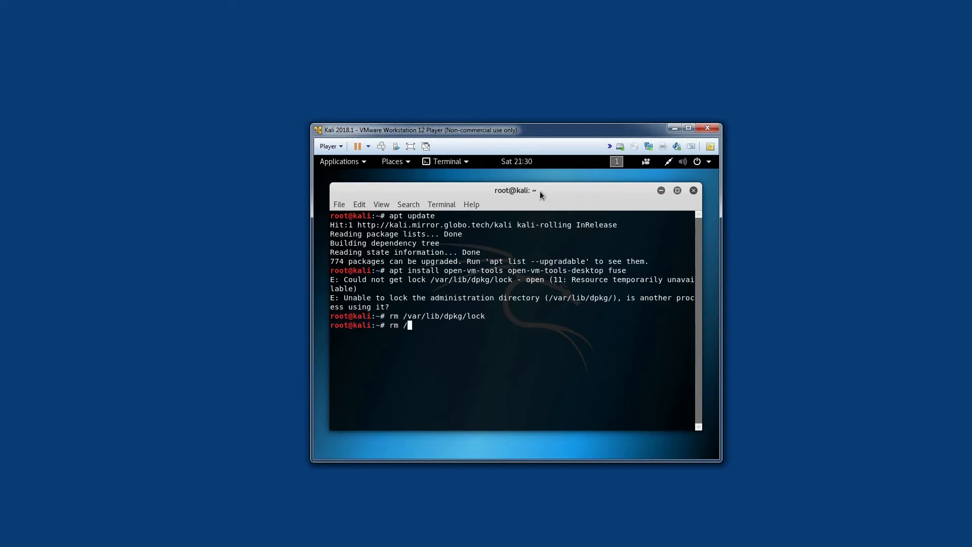
type("var/ca")
key("Tab")
type("apt/arc")
key("Tab")
type("lock")
key("Return")
Rerun apt install open-vm-tools open-vm-tools-desktop fuse and agree to the package installation
key("Up")
key("Up")
key("Up")
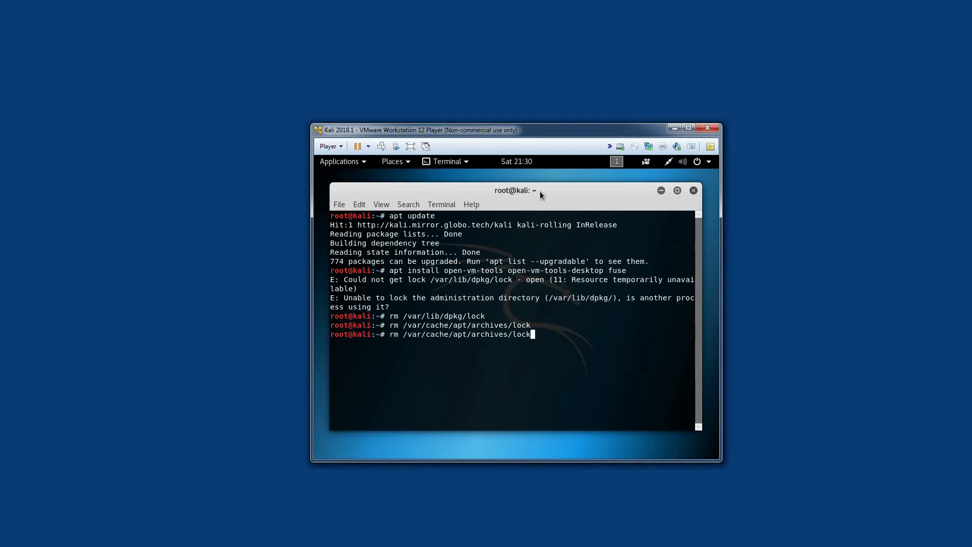
key("Return")
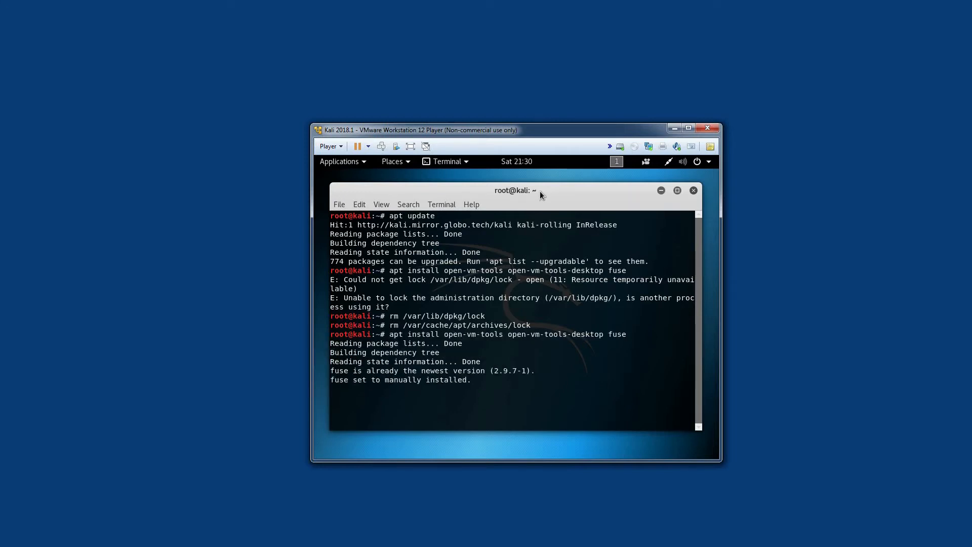
key("Return")
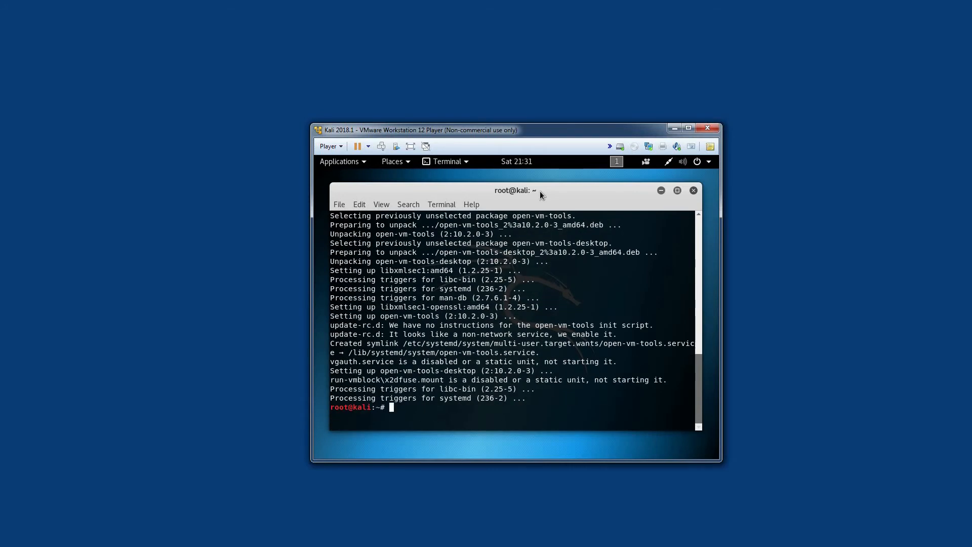
Exit the terminal session and restart the Kali virtual machine
type("exit")
key("Return")
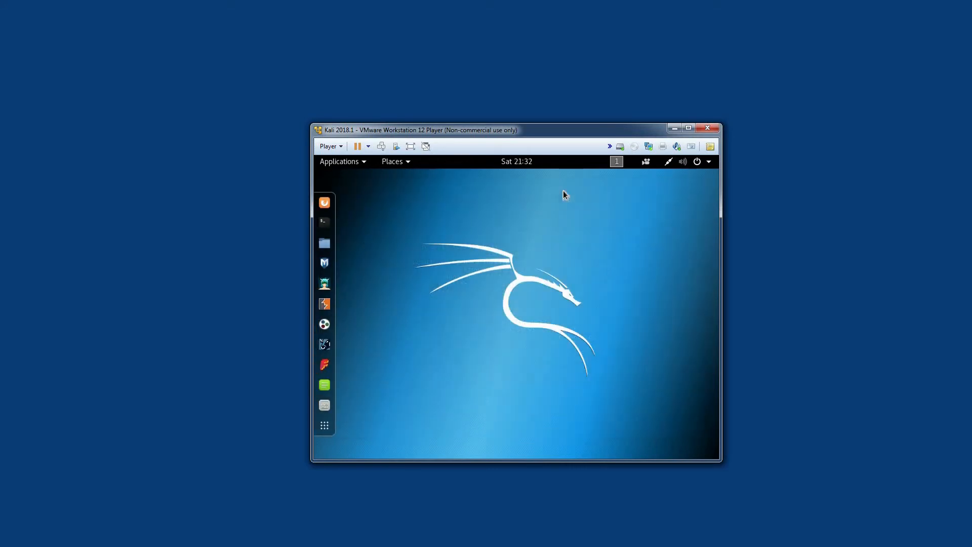
left_click(709, 163)
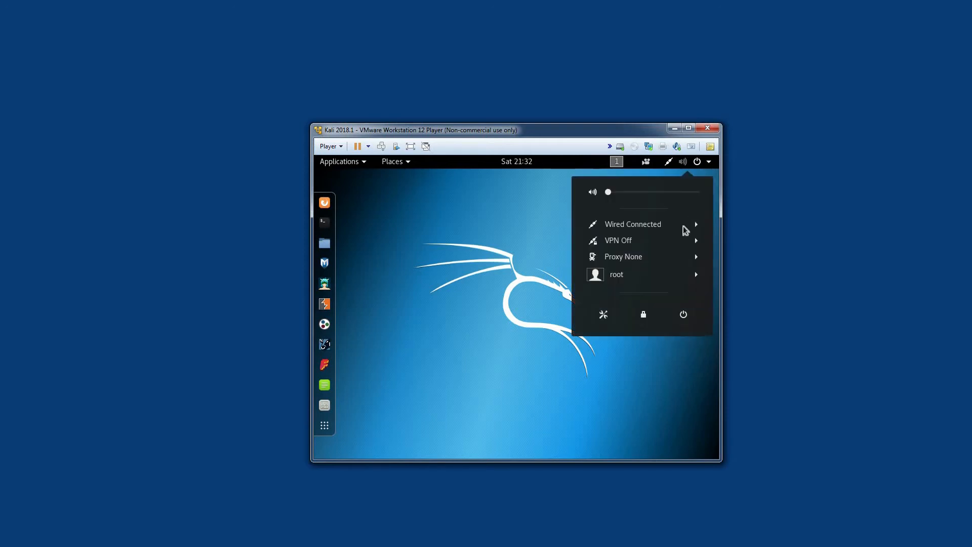
left_click(684, 315)
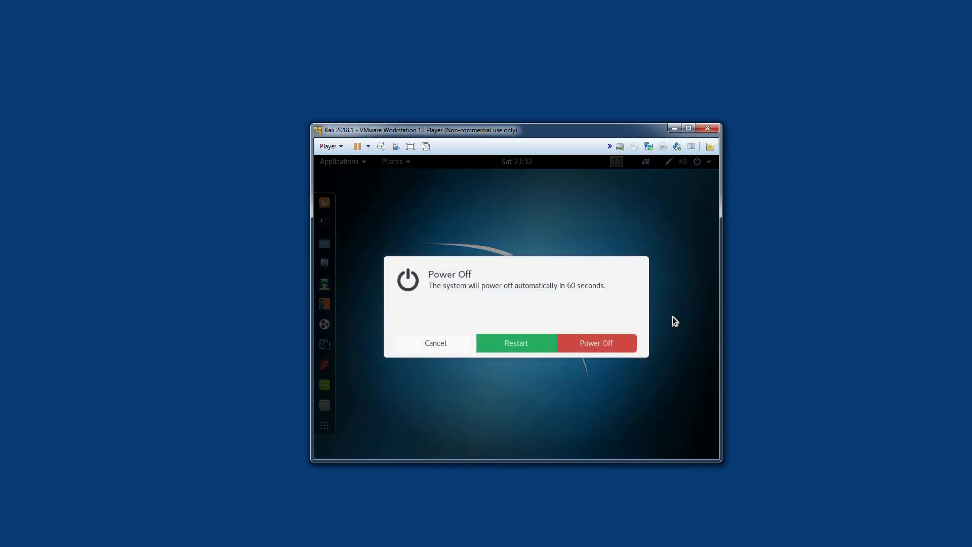
left_click(509, 343)
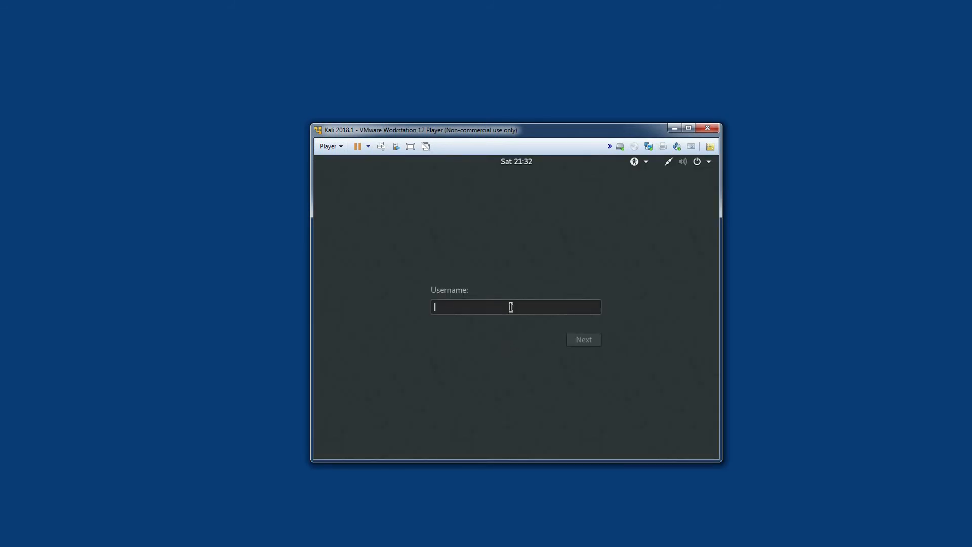
Sign in to Kali as root with the account password
type("root")
key("Return")
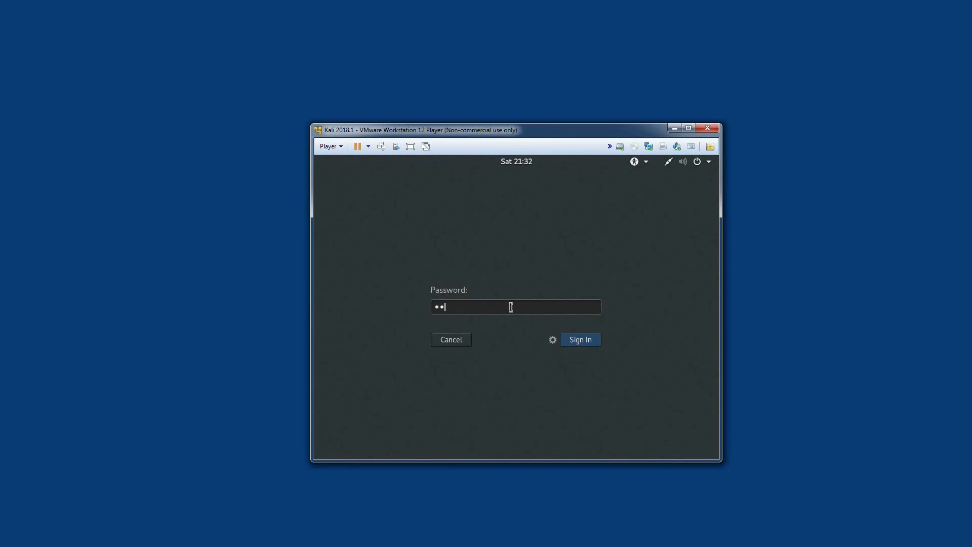
key("Return")
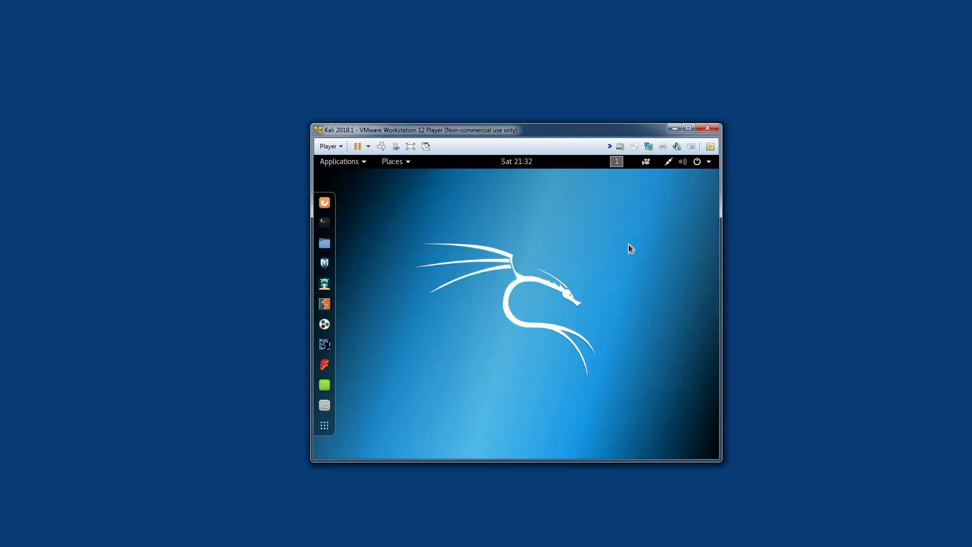
Test the guest display's resizing by maximizing and restoring the virtual machine window, shrinking it to about half size and moving it toward the desktop's middle
left_click(688, 128)
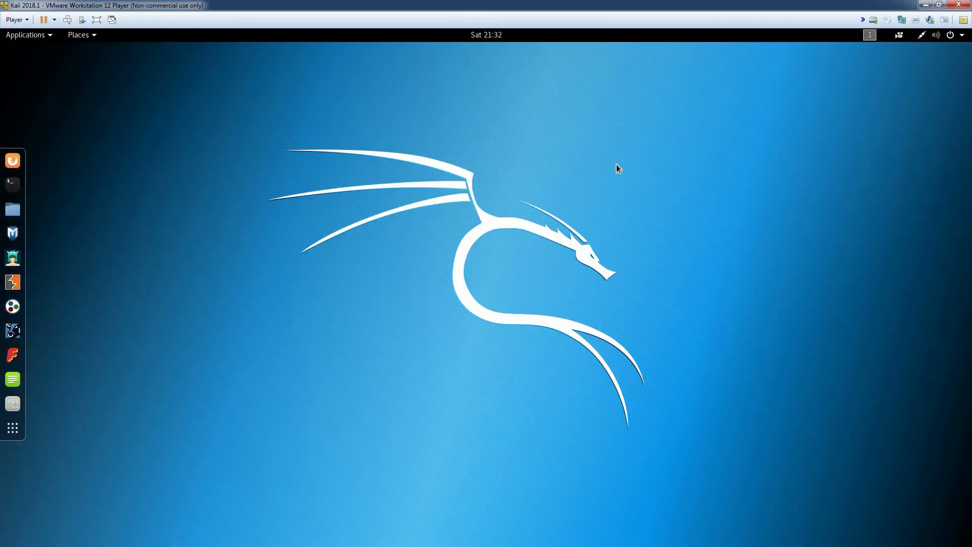
left_click(938, 5)
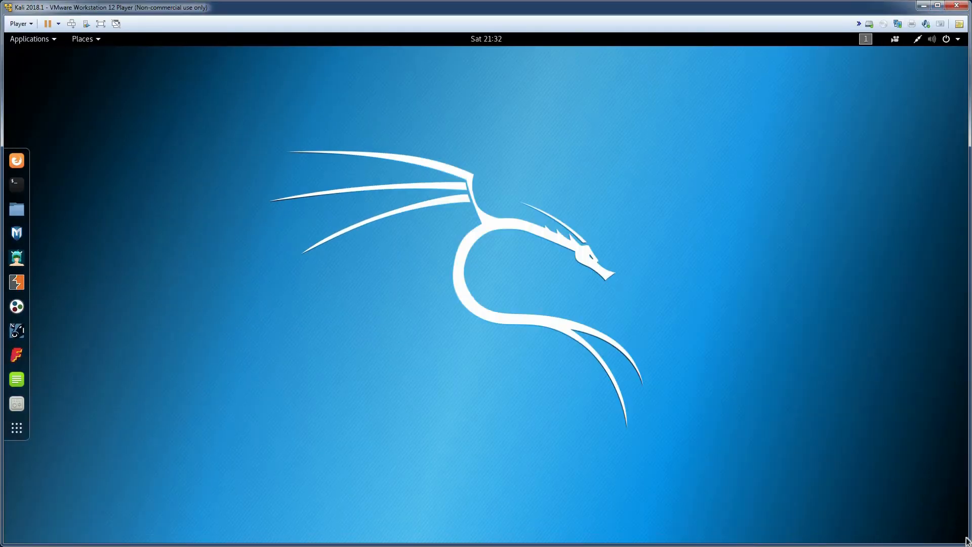
left_click_drag(967, 543, 465, 336)
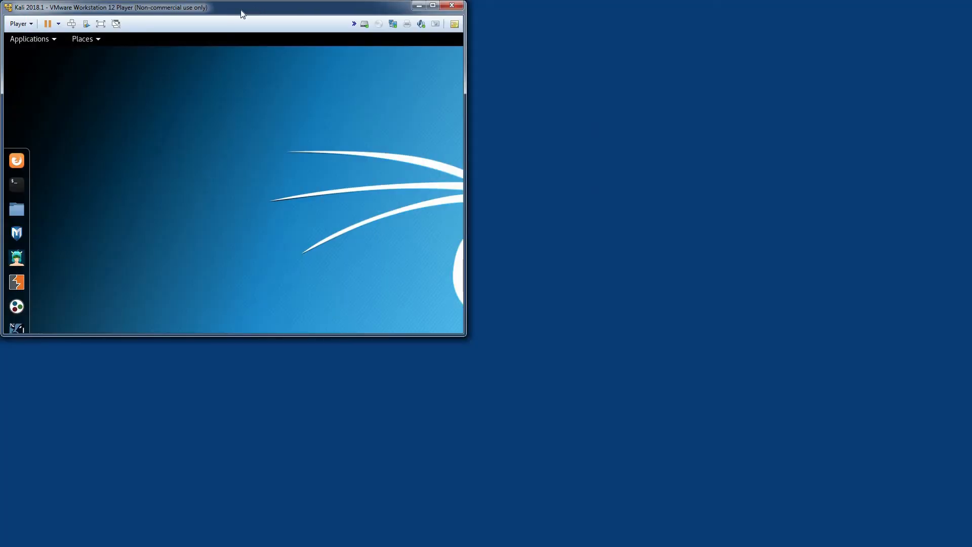
left_click_drag(241, 11, 476, 87)
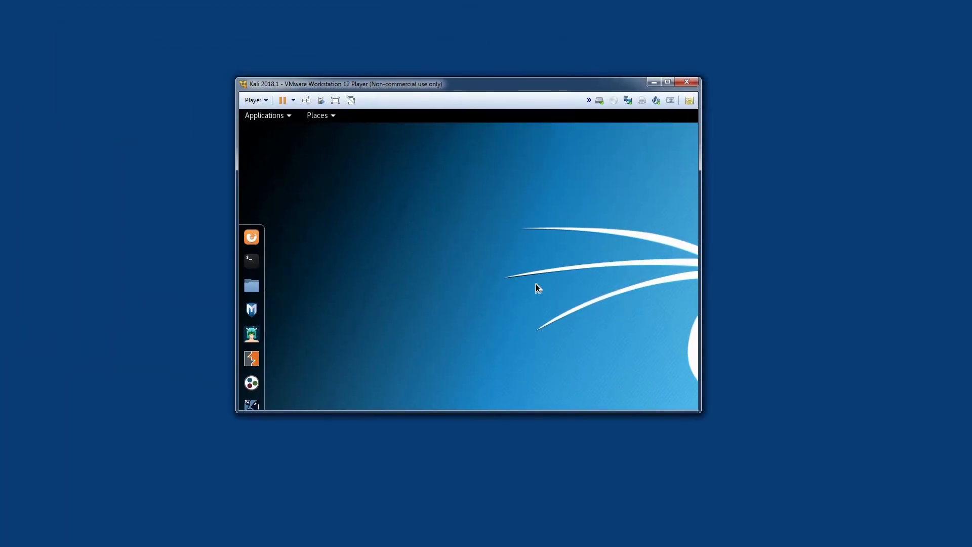
Open a terminal in Kali and create a text document on the Windows desktop containing "this is a copy paste"
left_click(249, 173)
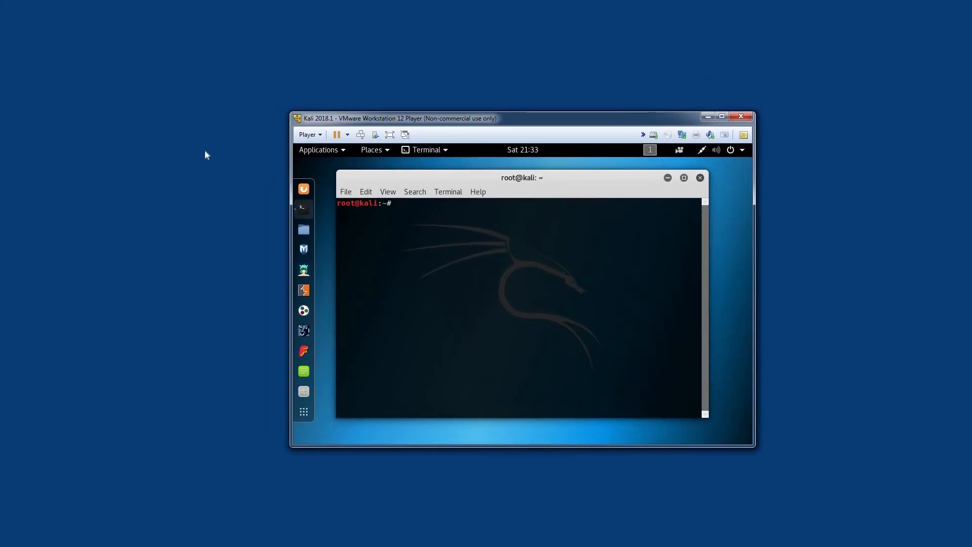
right_click(150, 132)
mouse_move(254, 256)
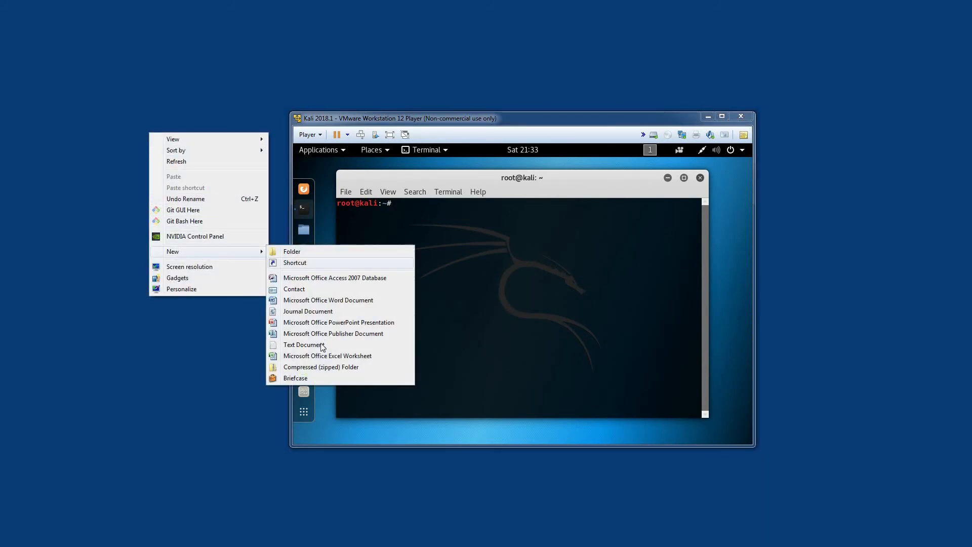
left_click(314, 347)
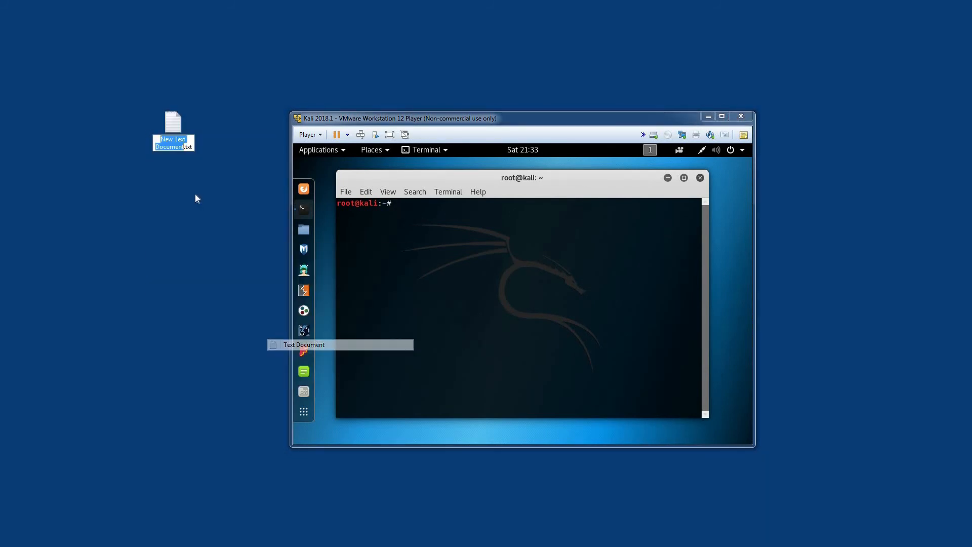
double_click(170, 134)
type("this is a copy paste")
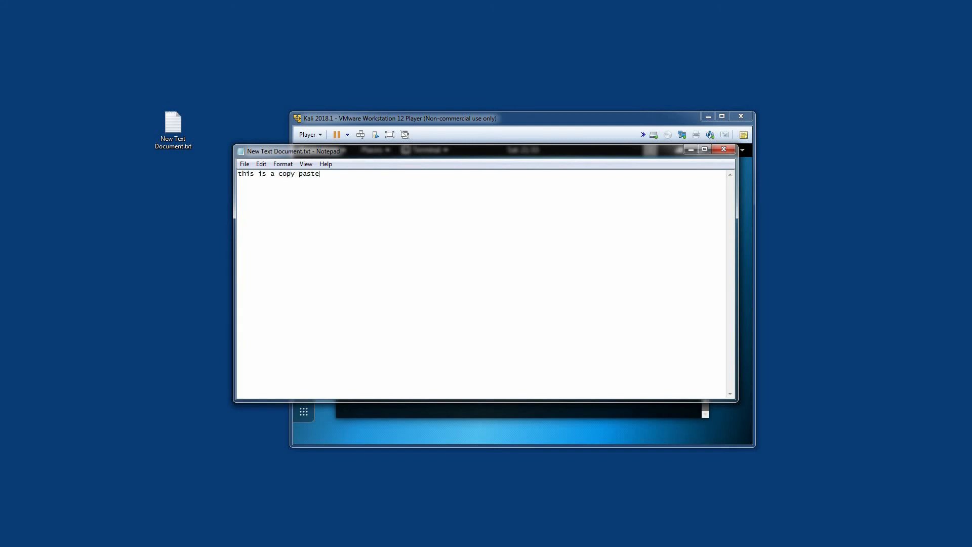
Copy all the Notepad text, paste it at the Kali terminal prompt, and minimize the terminal
key("ctrl+a")
right_click(282, 177)
left_click(306, 207)
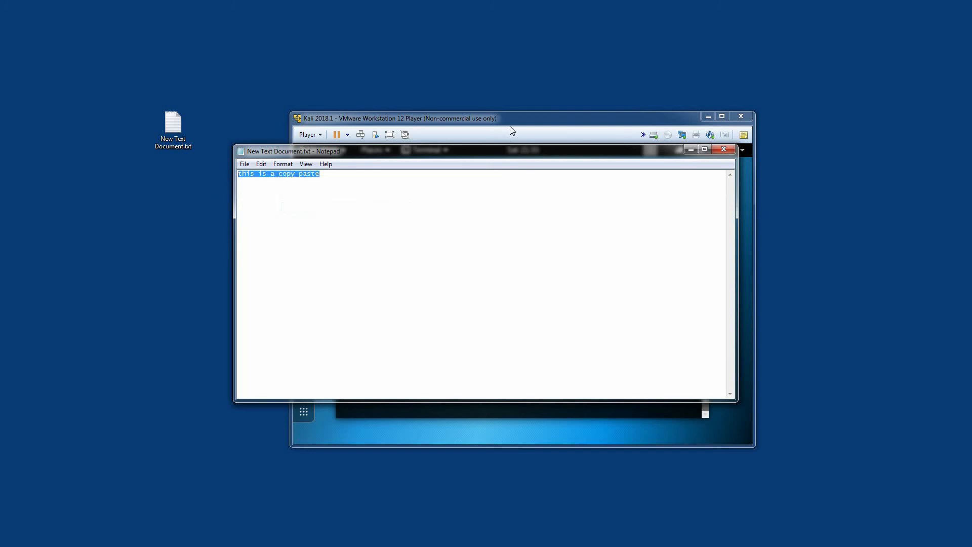
left_click(509, 126)
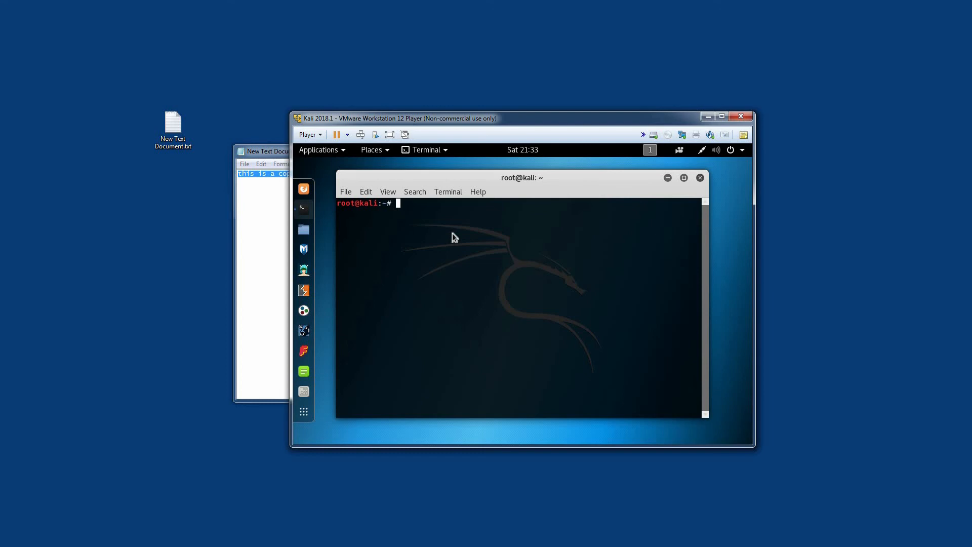
right_click(454, 238)
left_click(474, 283)
left_click(667, 178)
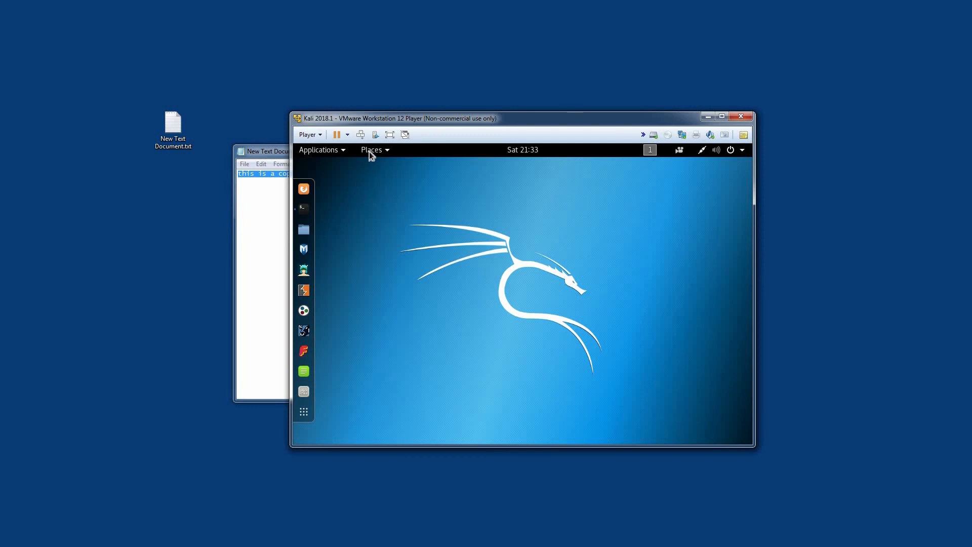
Open the Home folder in Kali's file manager and close Notepad on Windows, saving the text document
left_click(370, 152)
left_click(403, 179)
left_click(272, 221)
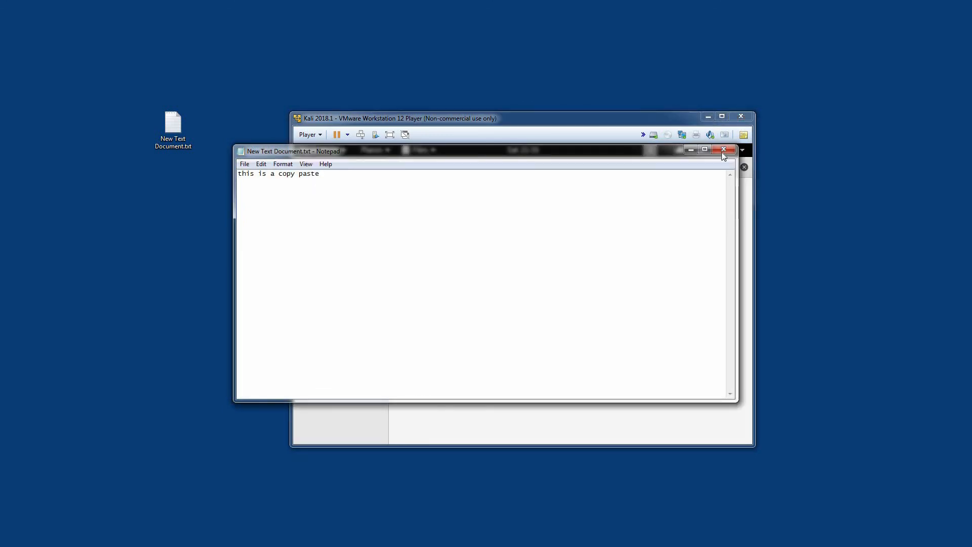
left_click(724, 148)
left_click(461, 292)
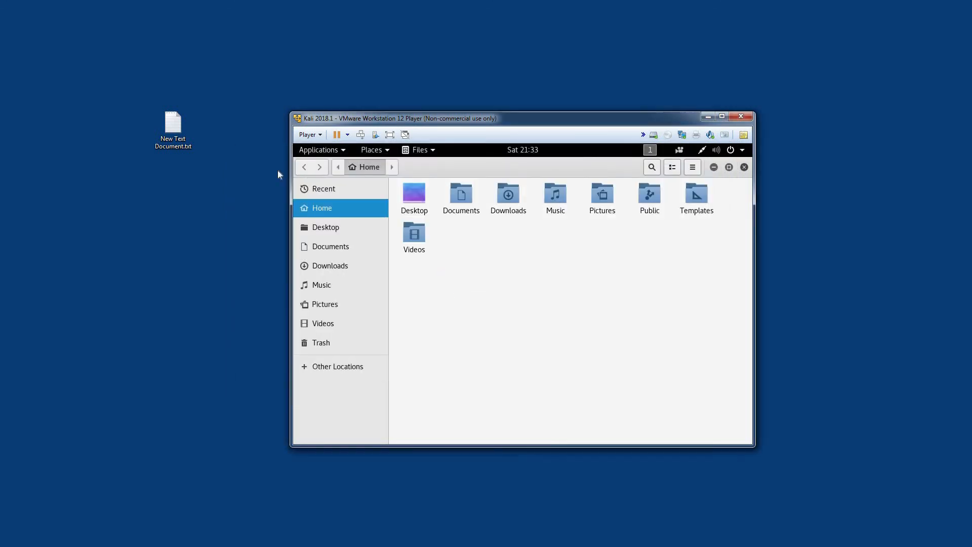
Copy New Text Document.txt from the Windows desktop into Kali's Home folder and close the file manager
left_click_drag(174, 130, 513, 279)
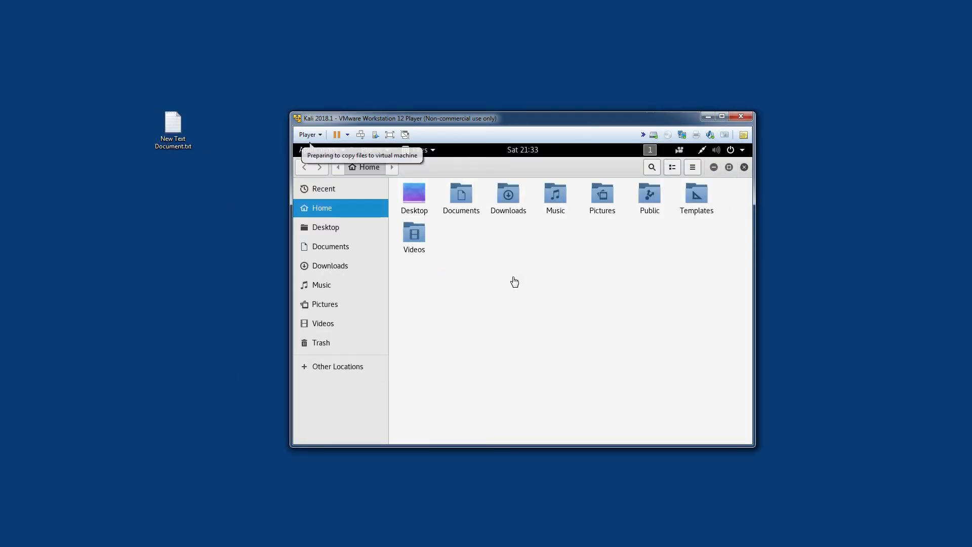
left_click(606, 254)
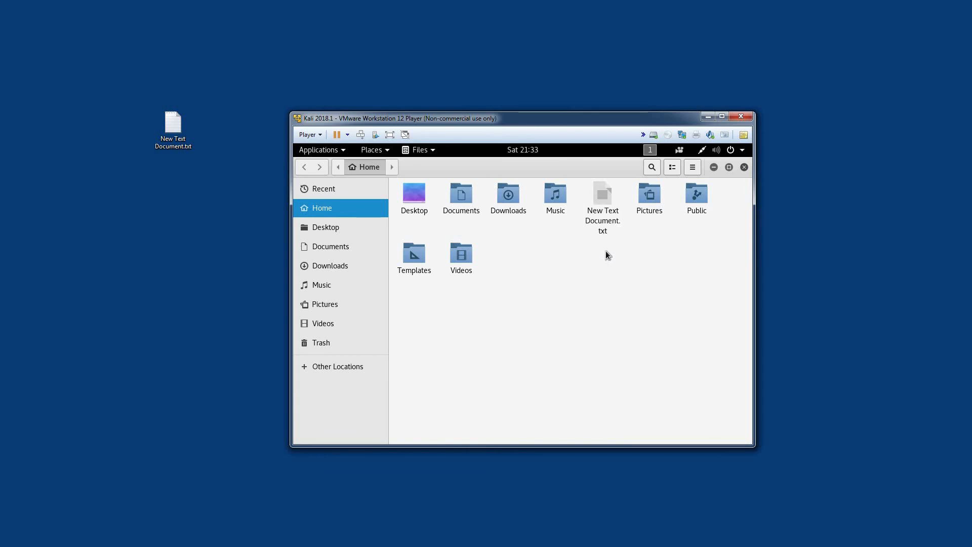
left_click(744, 167)
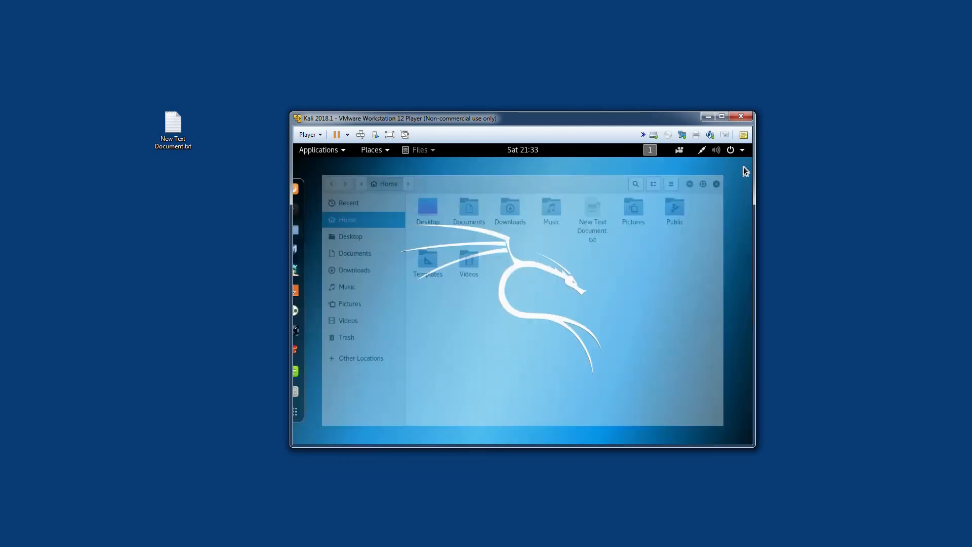